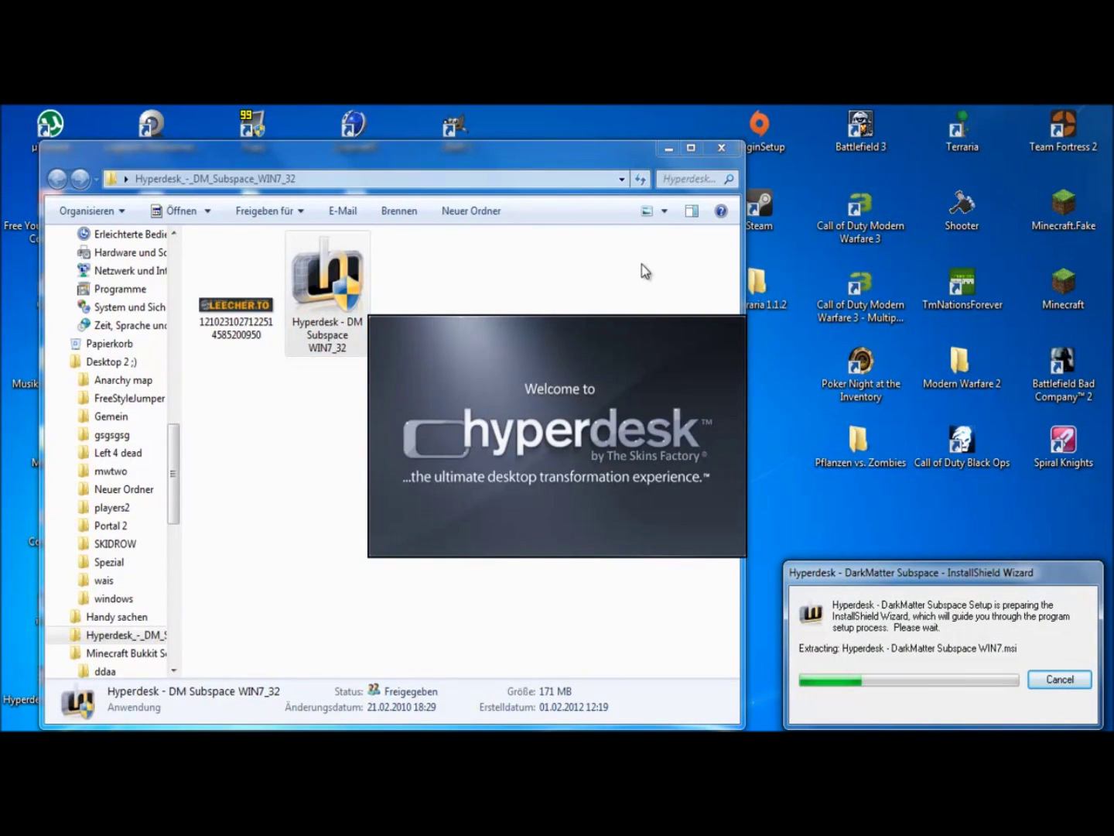
# Minimize the folder window and install Hyperdesk - DarkMatter Subspace, accepting the license agreement and the typical setup.
pyautogui.click(633, 295)
pyautogui.click(669, 148)
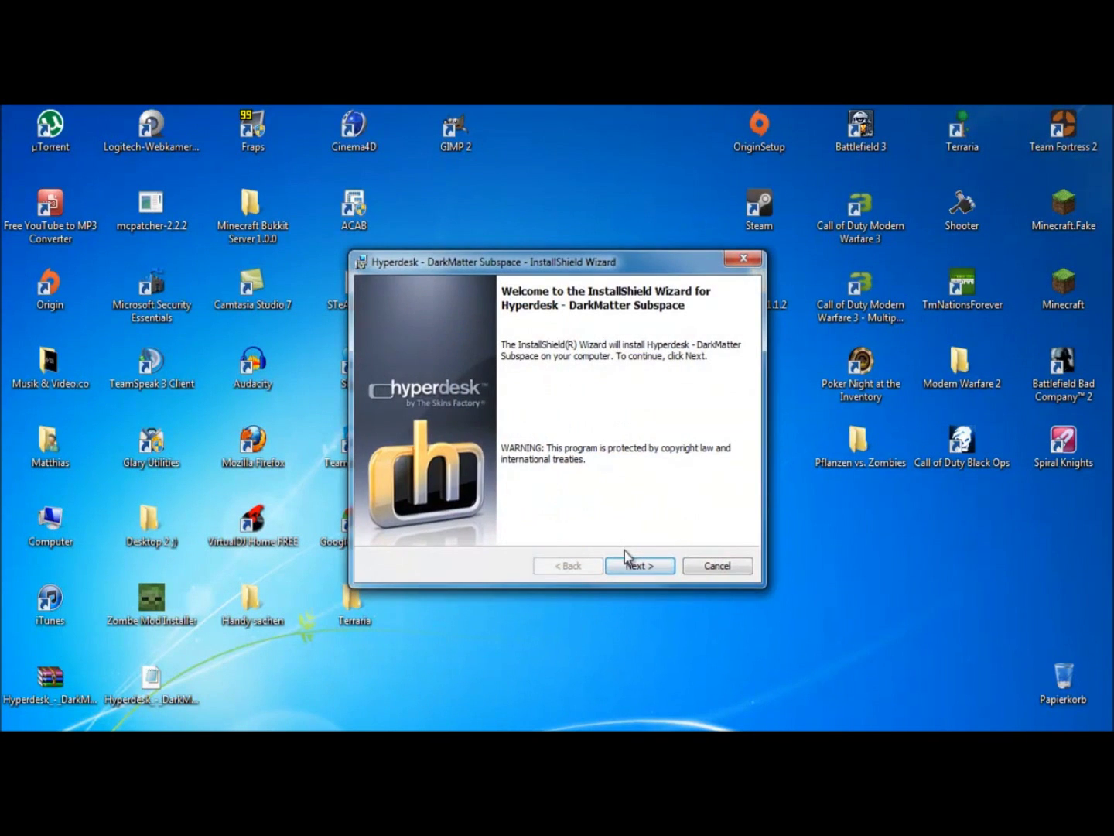
pyautogui.click(630, 573)
pyautogui.click(416, 506)
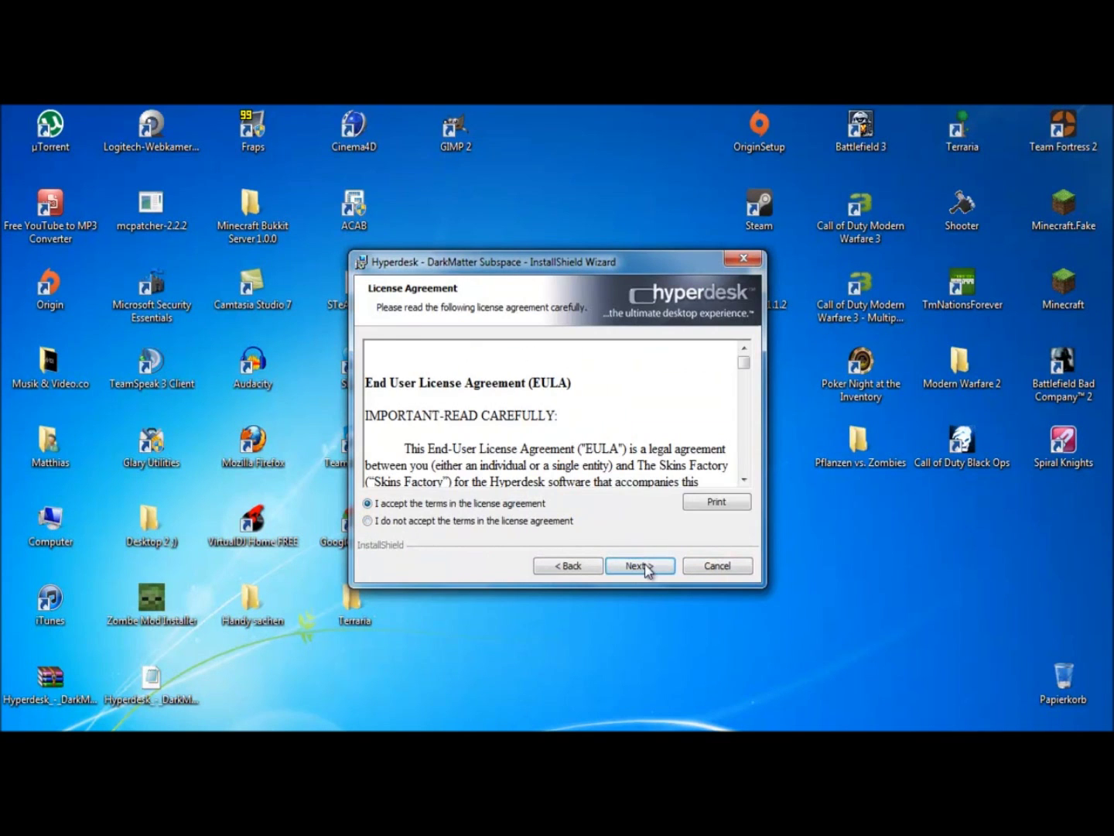
pyautogui.click(642, 566)
pyautogui.click(640, 566)
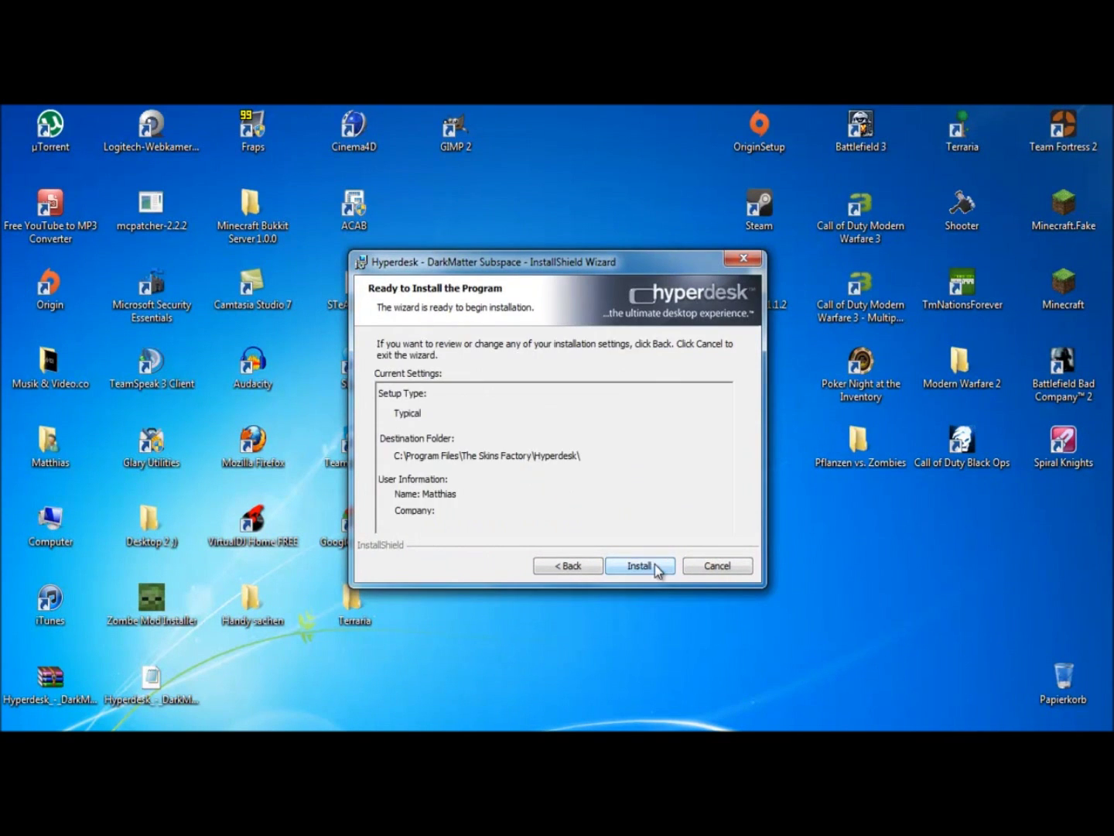
pyautogui.click(638, 568)
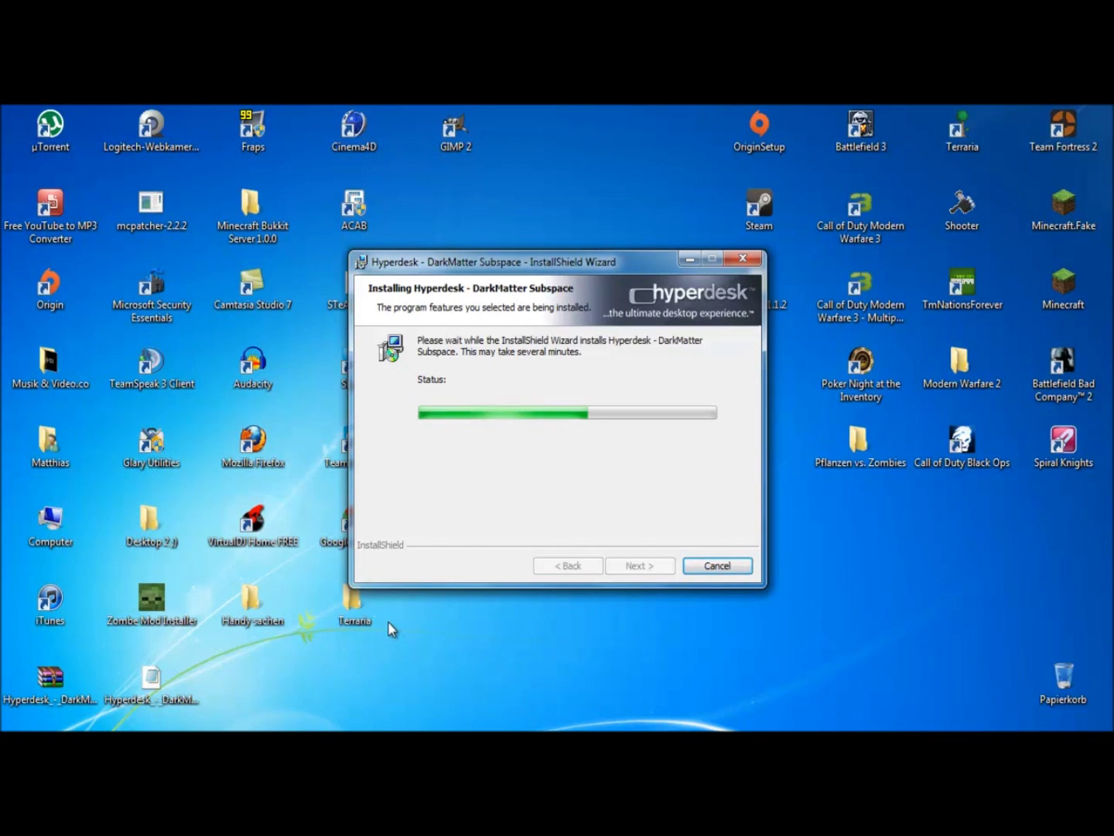
pyautogui.moveTo(333, 683); pyautogui.dragTo(464, 645)
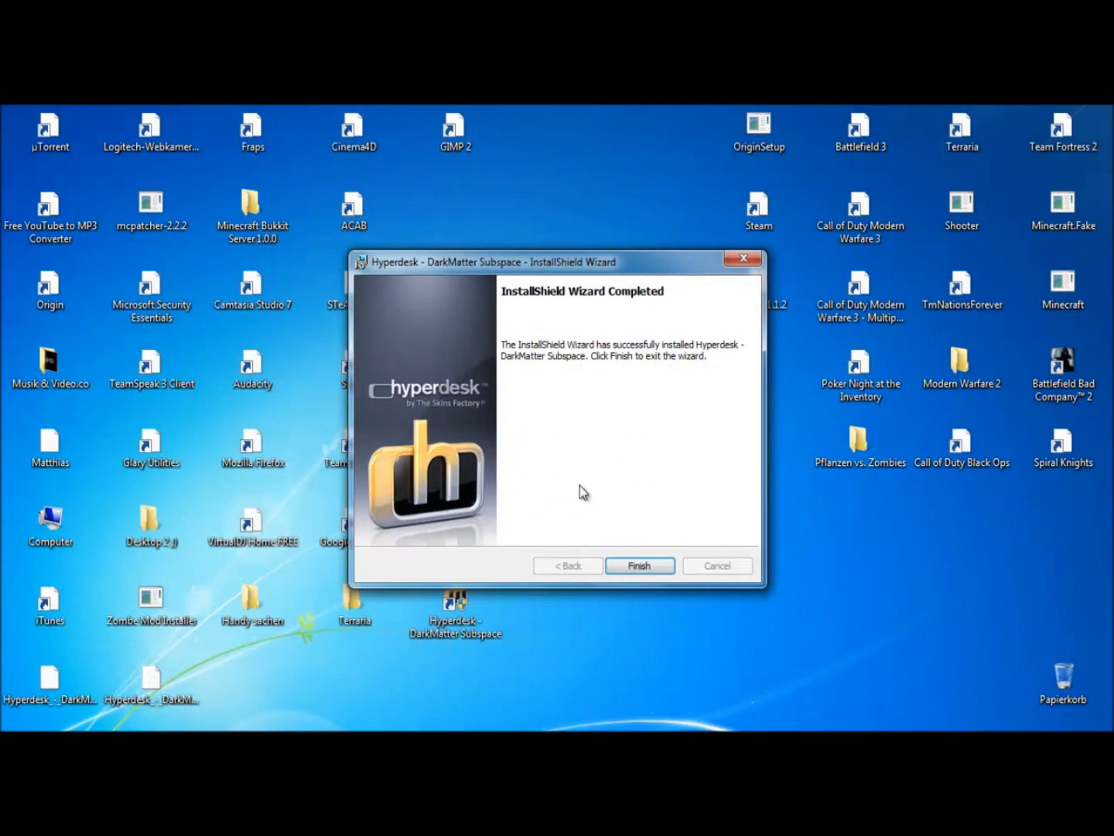
pyautogui.click(635, 572)
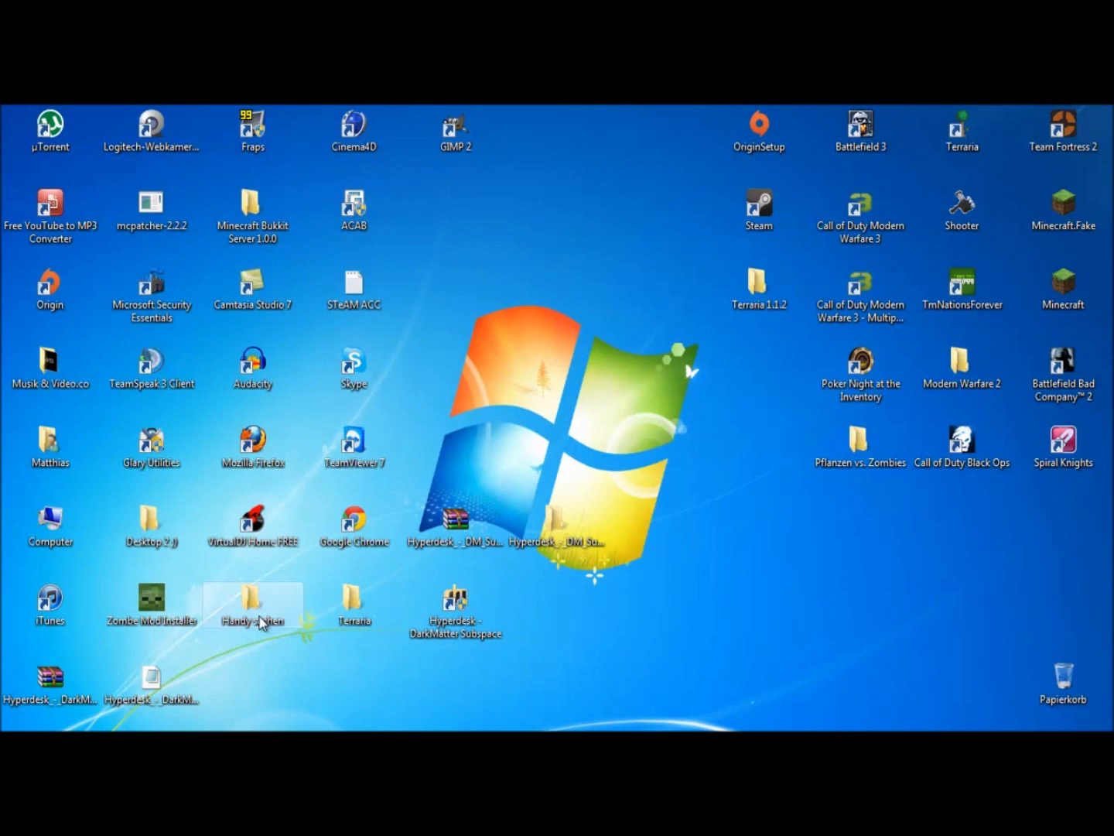
# Move the Hyperdesk - DarkMatter Subspace shortcut beside the other Hyperdesk desktop items, launch it, and show the Hypertheme options.
pyautogui.moveTo(471, 616); pyautogui.dragTo(685, 538)
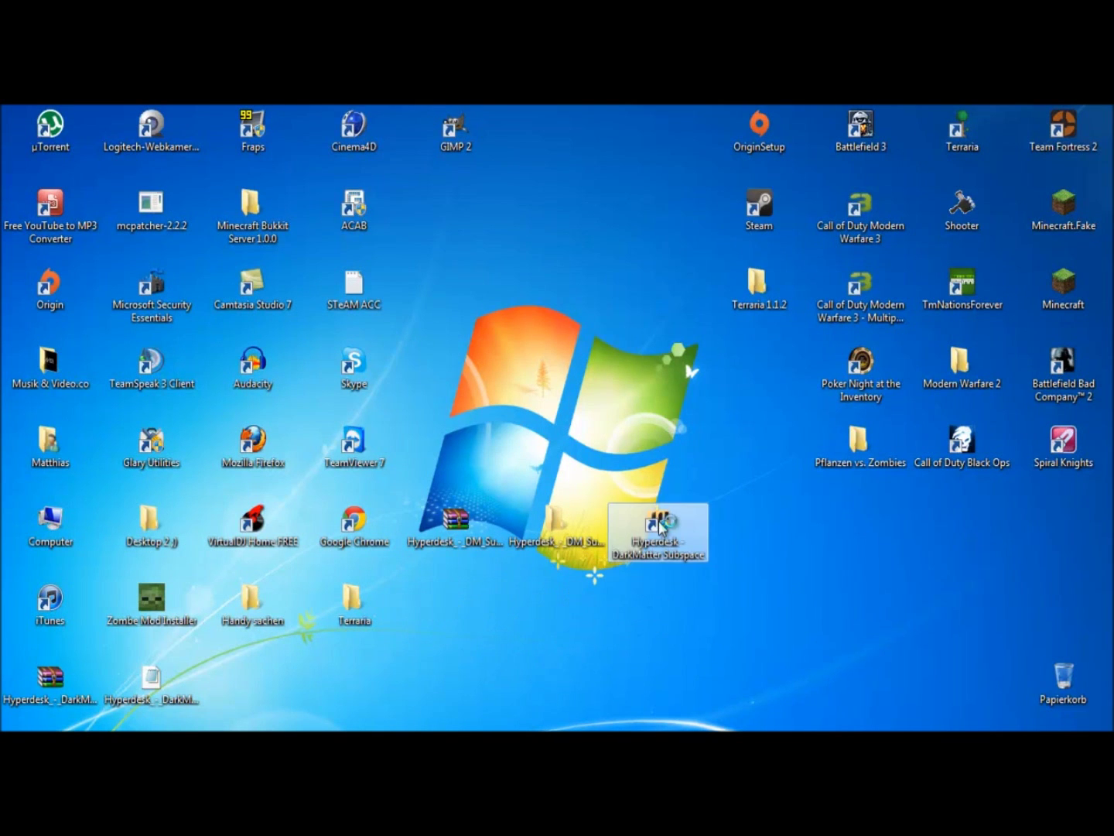
pyautogui.click(578, 429)
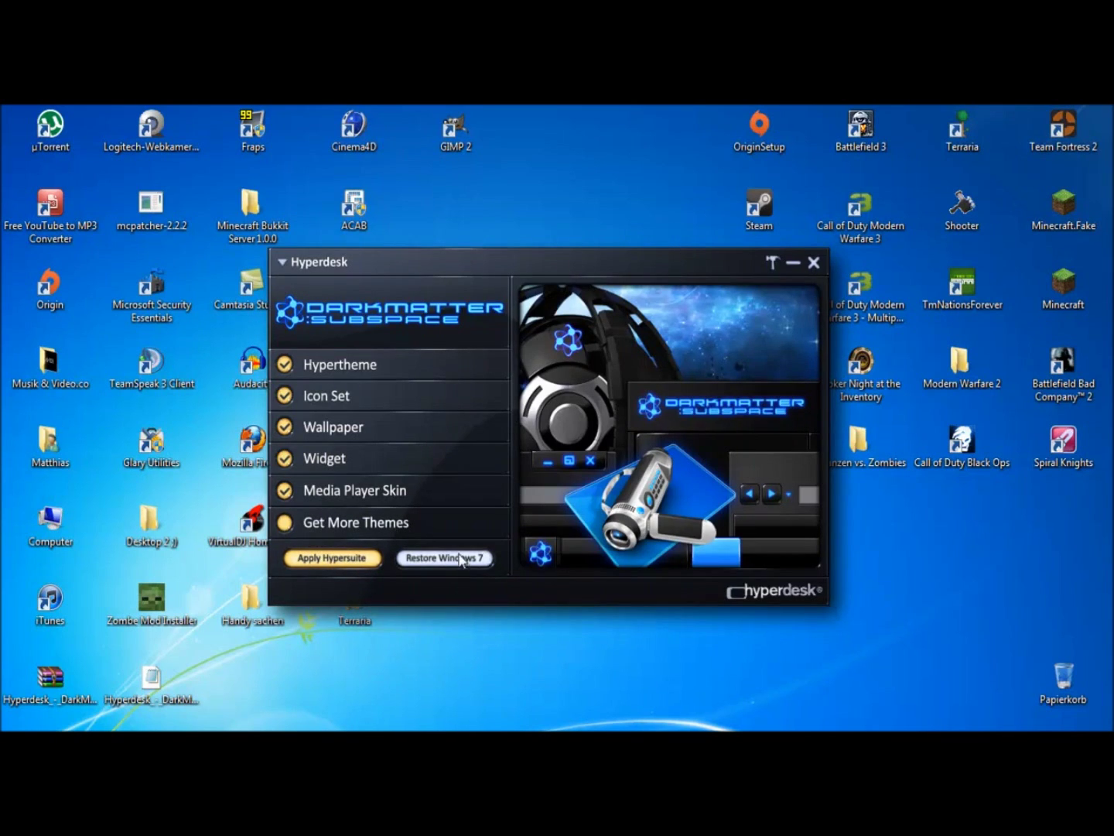
pyautogui.click(332, 362)
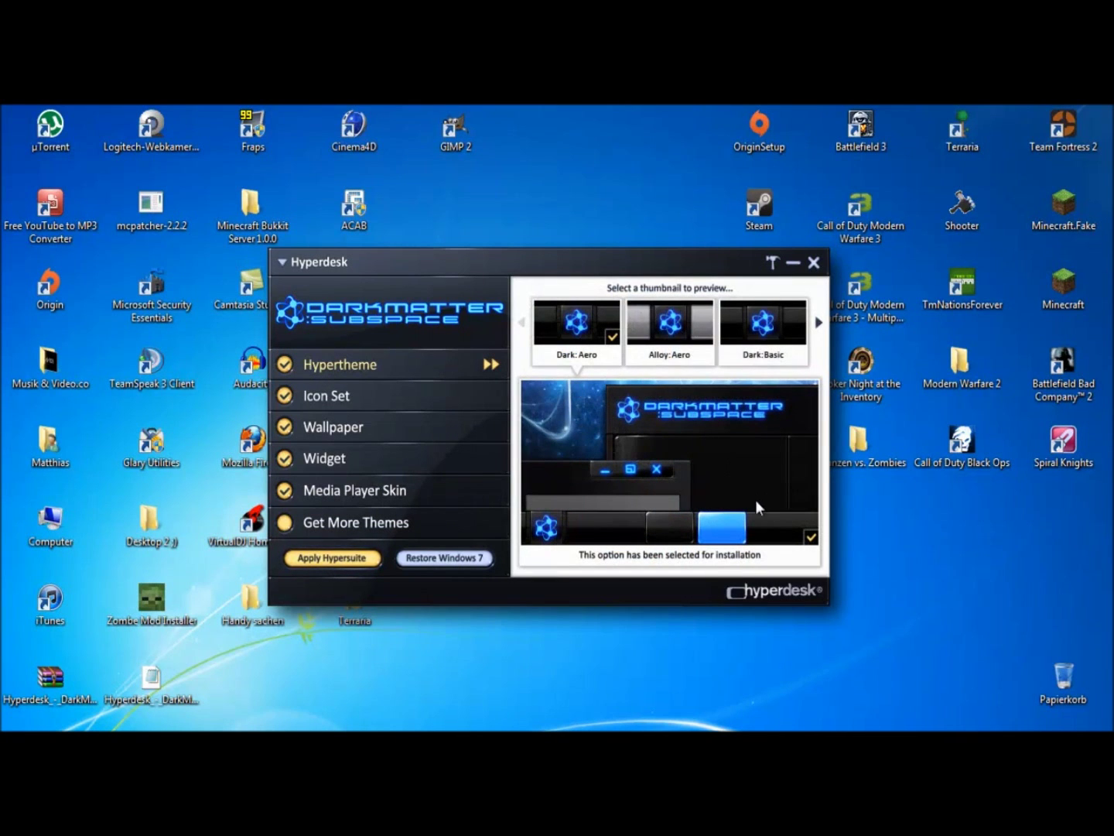
# Restore the default Windows 7 look from Hyperdesk and minimize the folder window behind it.
pyautogui.click(433, 567)
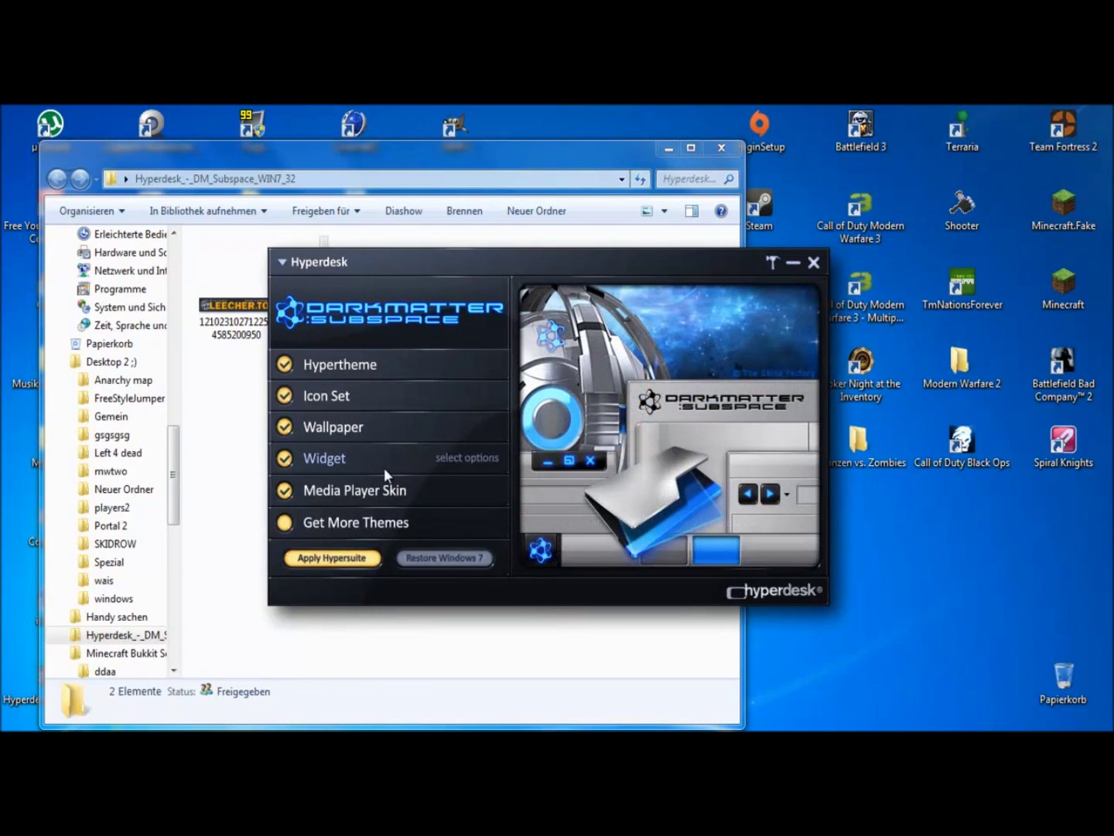
pyautogui.click(668, 148)
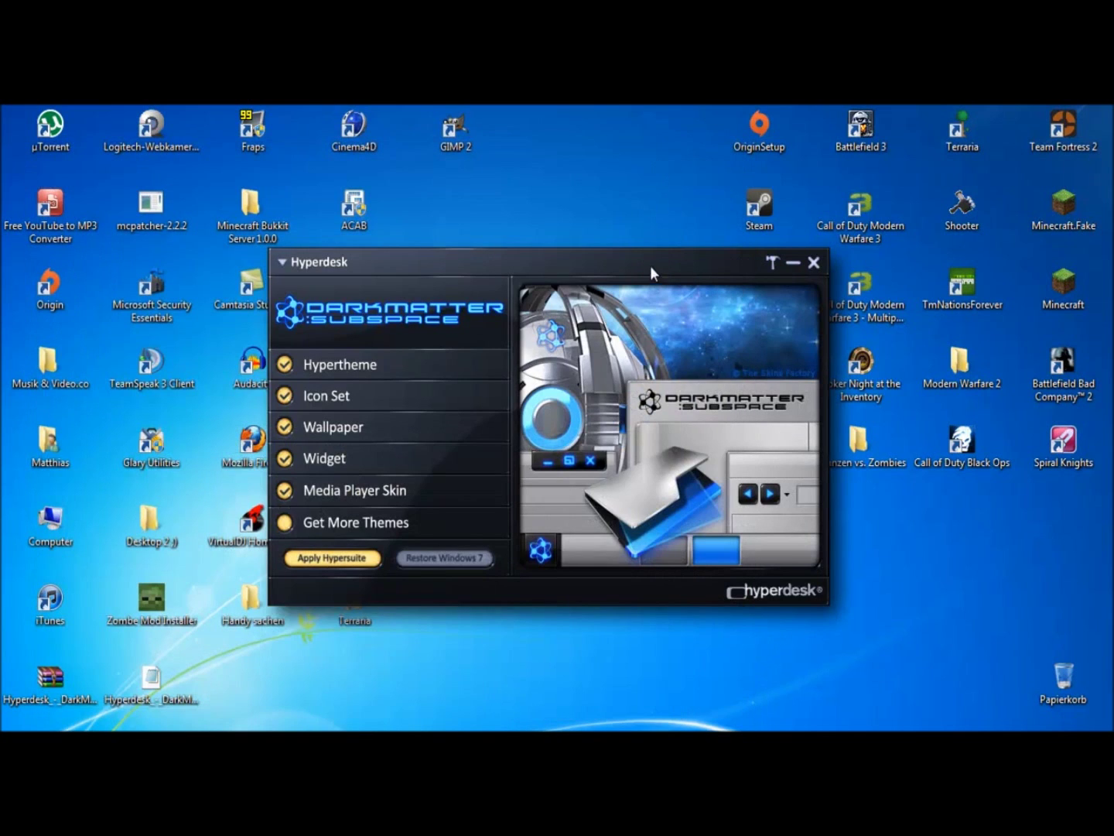
# Move Hyperdesk out of the way and look through the Windows personalization designs, then close that window.
pyautogui.moveTo(564, 260); pyautogui.dragTo(631, 460)
pyautogui.rightClick(588, 339)
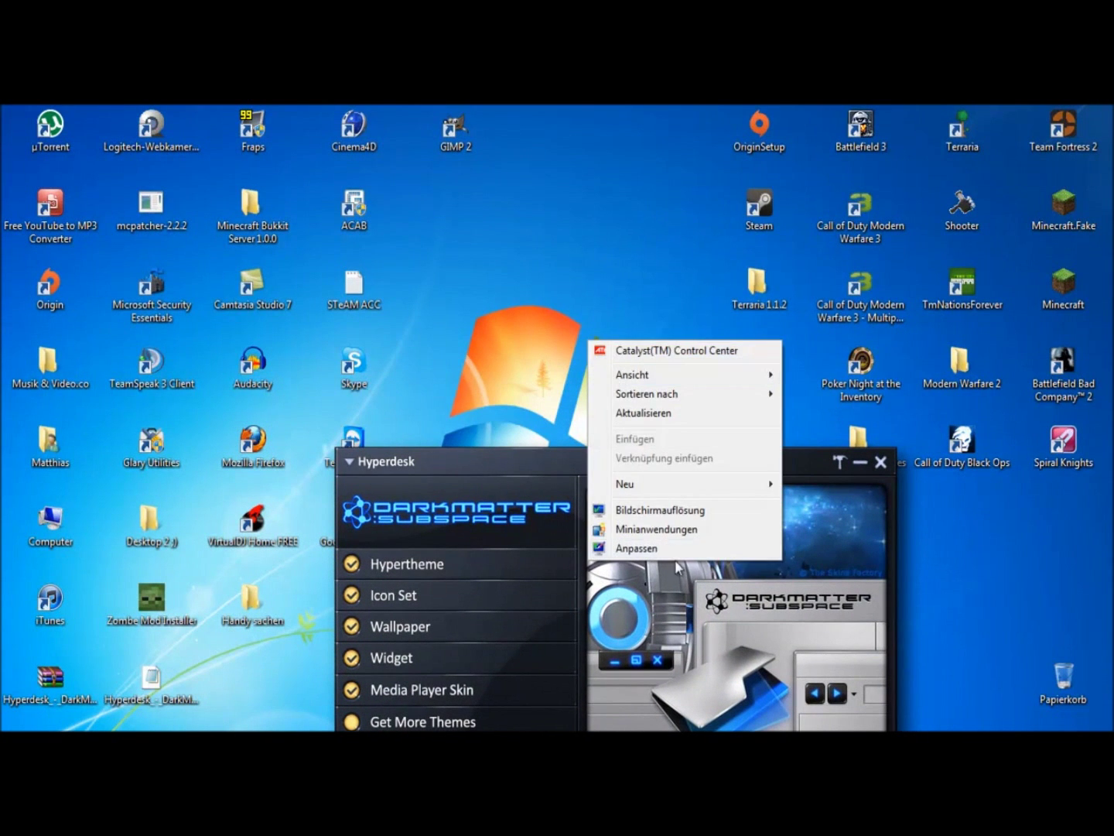
pyautogui.click(681, 548)
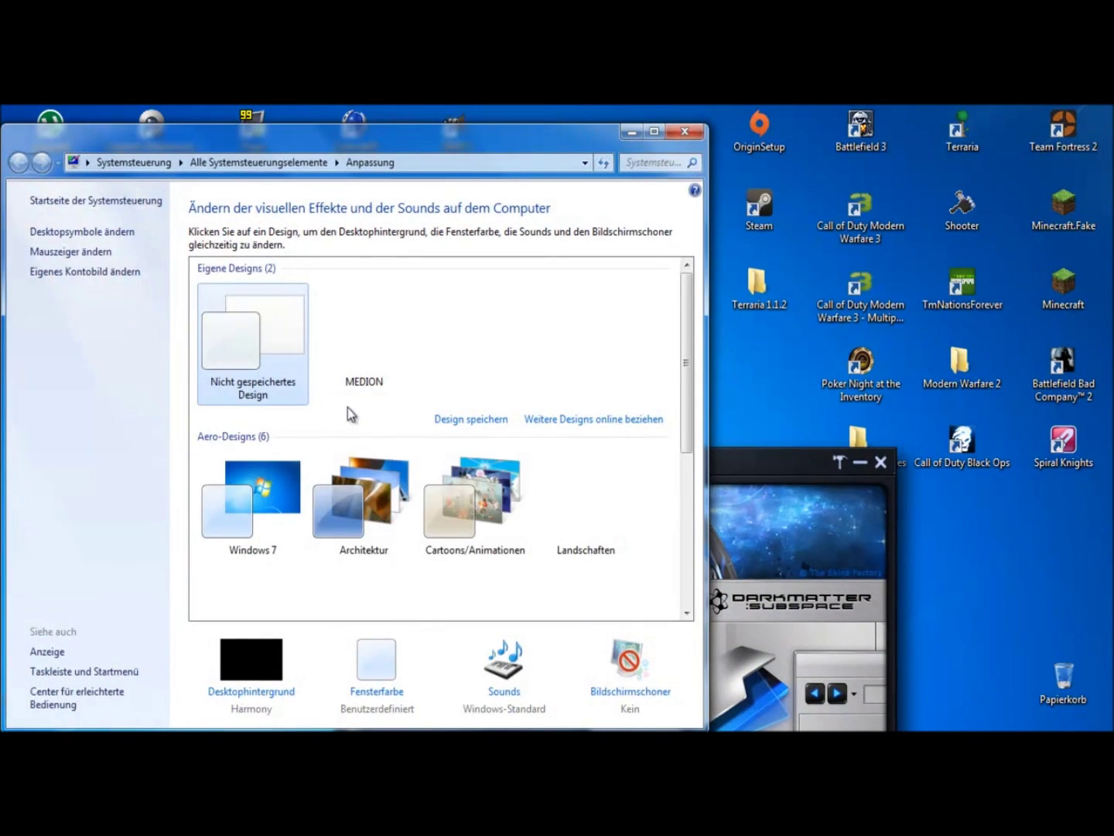
pyautogui.scroll(-6, 324, 434)
pyautogui.scroll(3, 389, 523)
pyautogui.scroll(5, 371, 425)
pyautogui.click(684, 131)
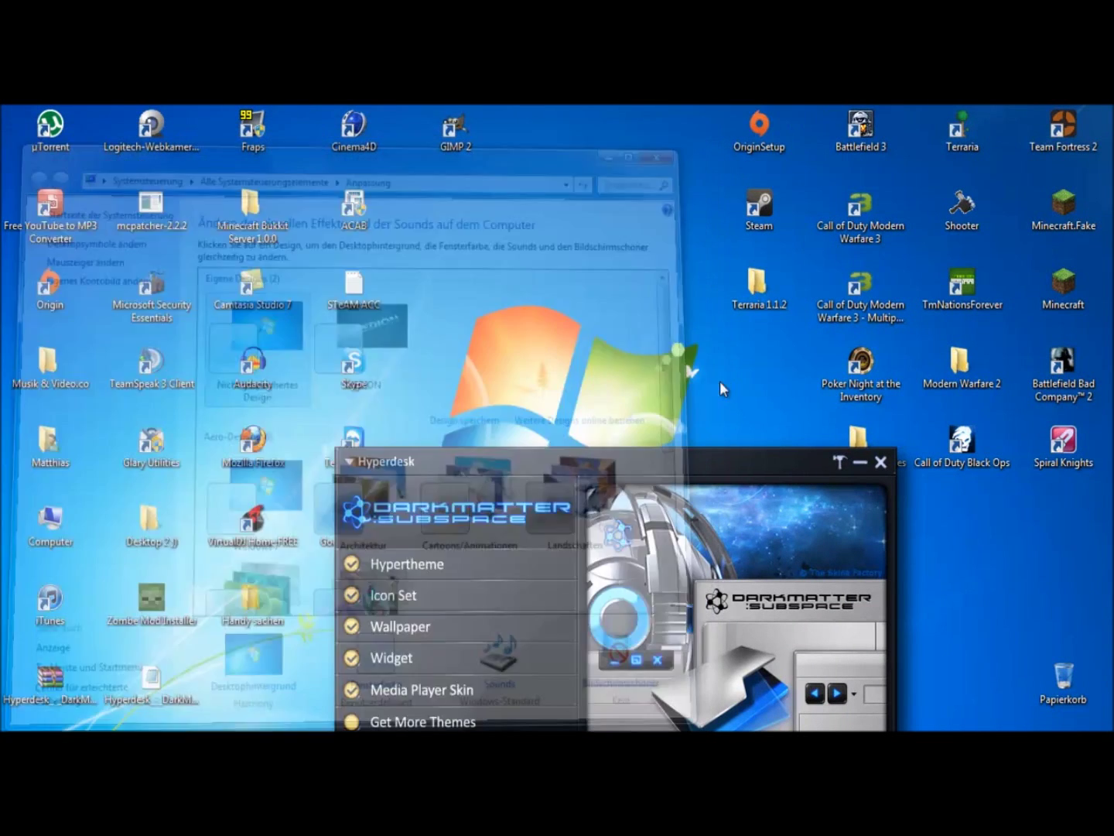
# Apply the Hypersuite with all theme components, then close Hyperdesk and the skinned media player.
pyautogui.moveTo(650, 463); pyautogui.dragTo(652, 290)
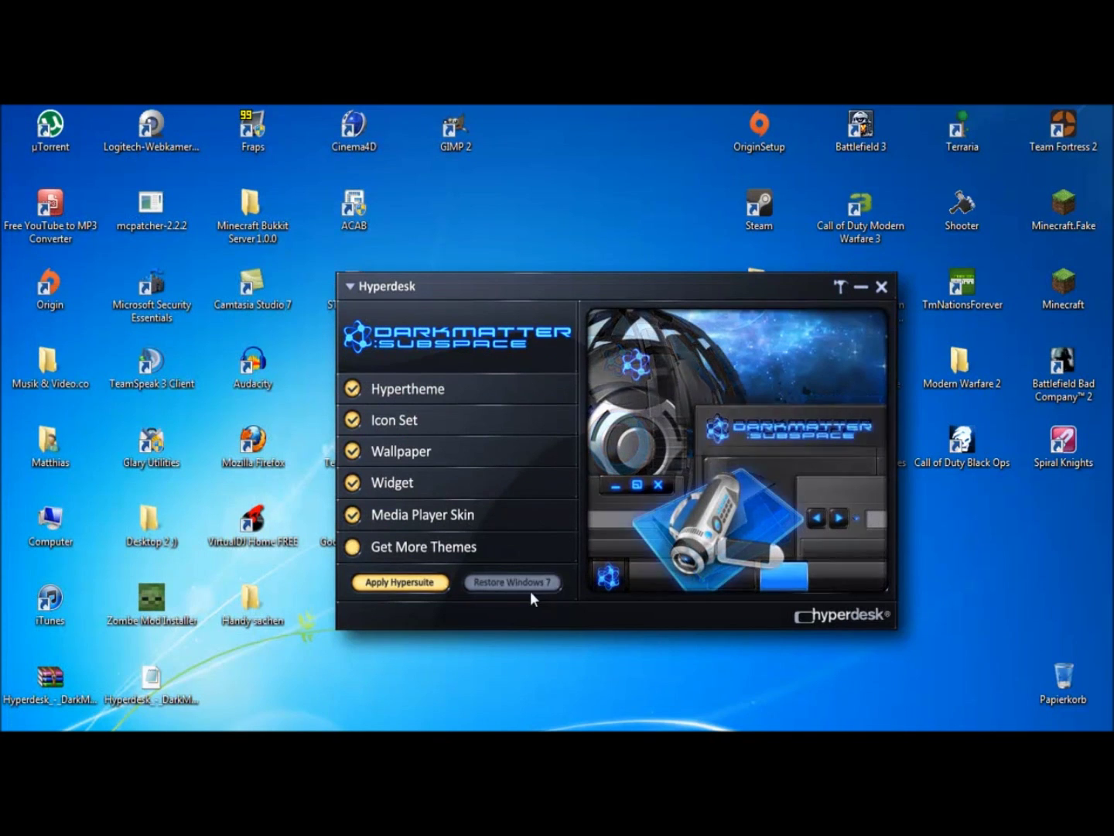
pyautogui.click(415, 586)
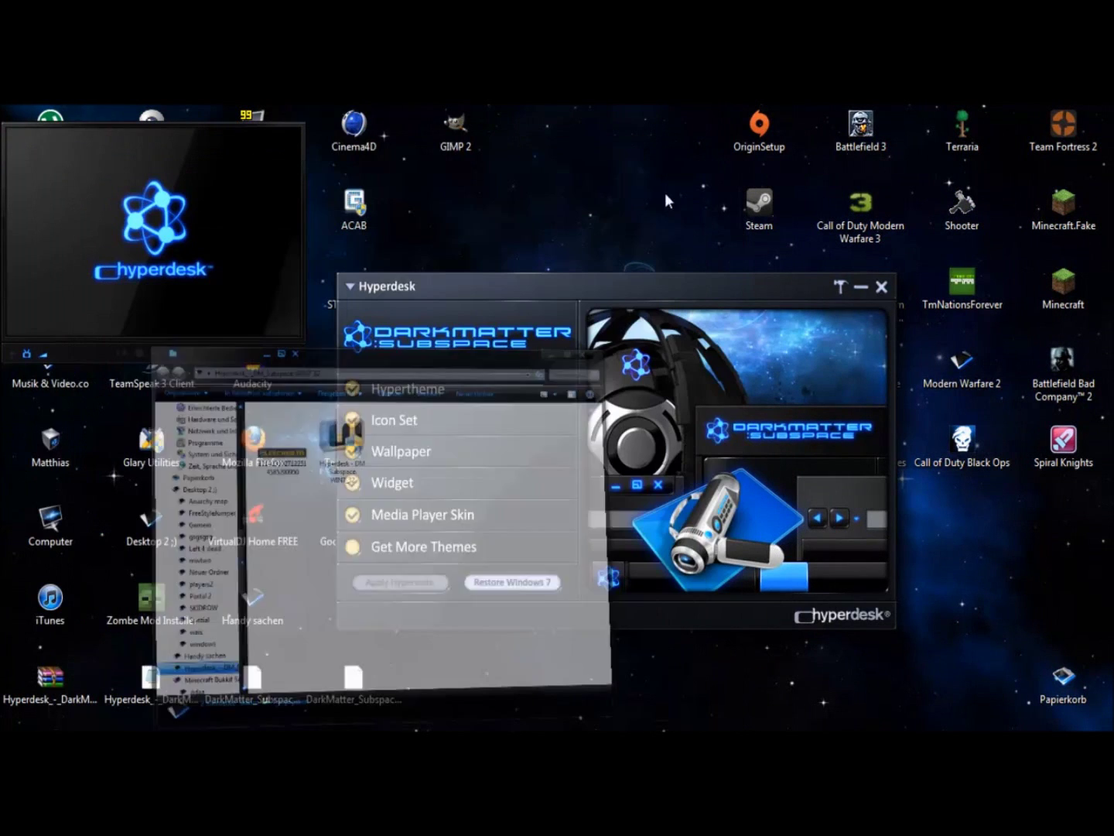
pyautogui.moveTo(654, 283); pyautogui.dragTo(722, 384)
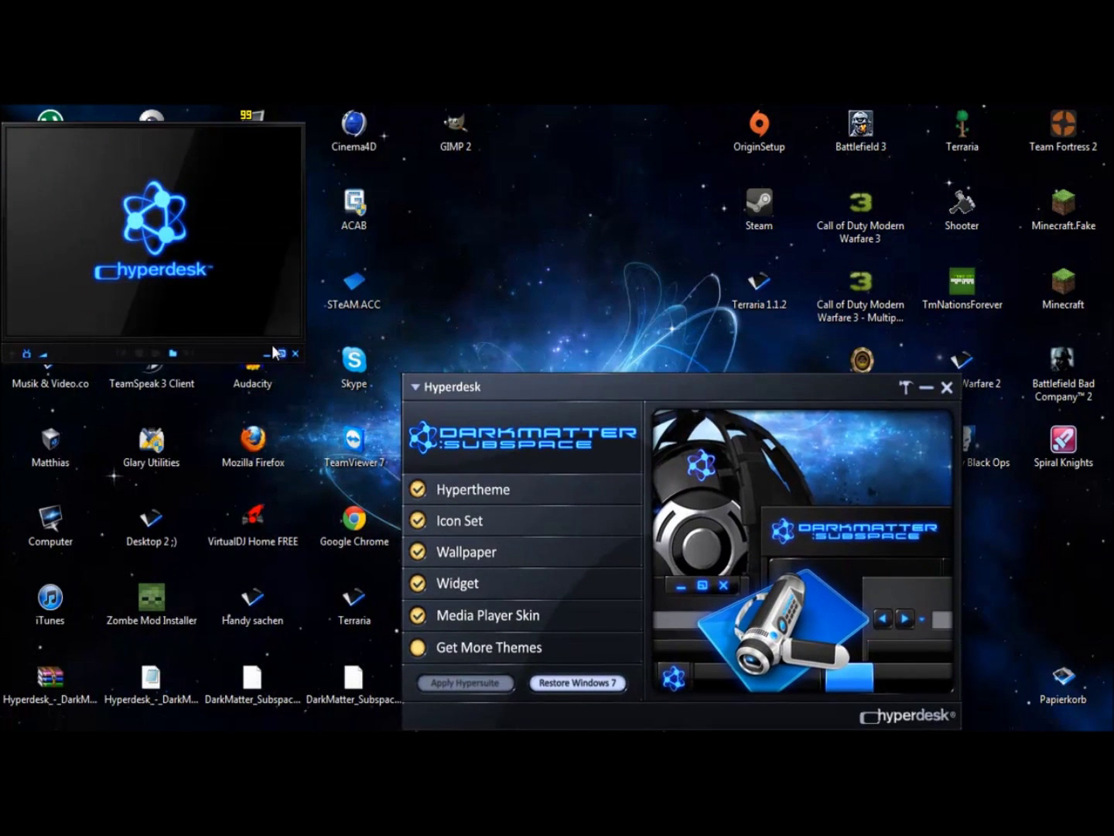
pyautogui.click(947, 388)
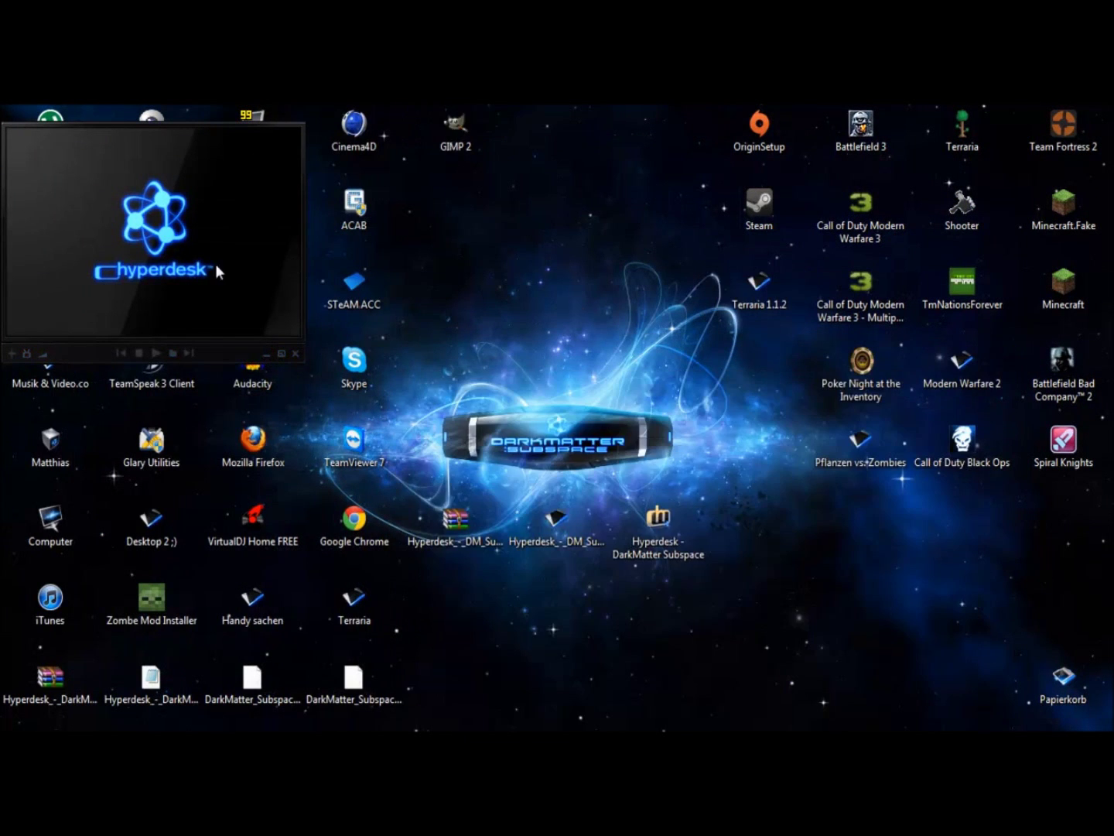
pyautogui.click(295, 357)
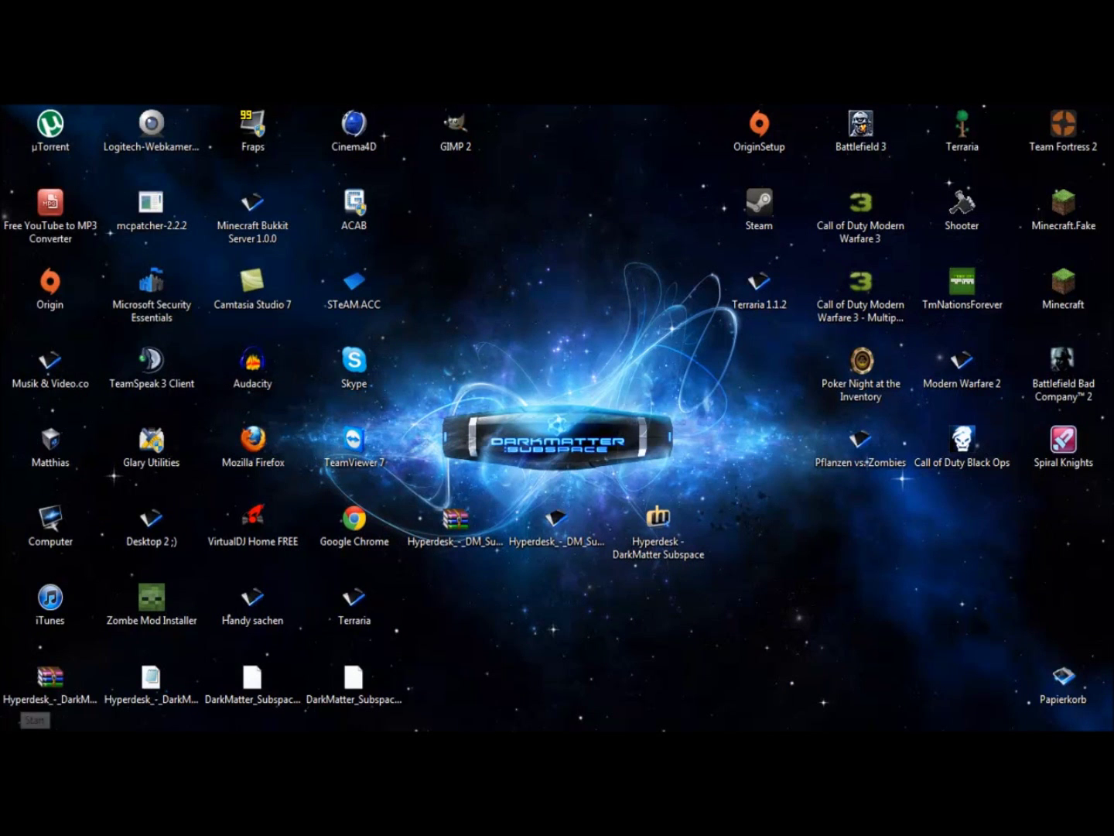
# Examine the themed Start menu, desktop and Downloads window, leaving the desktop clear.
pyautogui.click(35, 720)
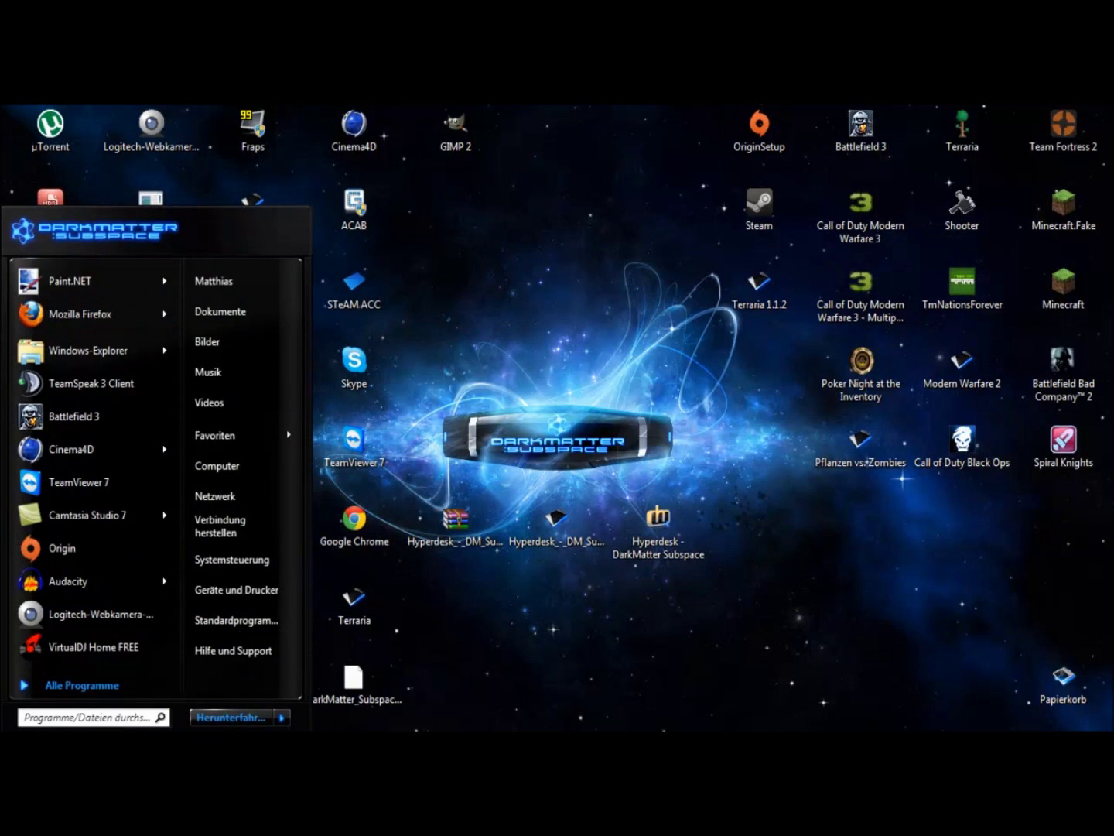
pyautogui.click(553, 659)
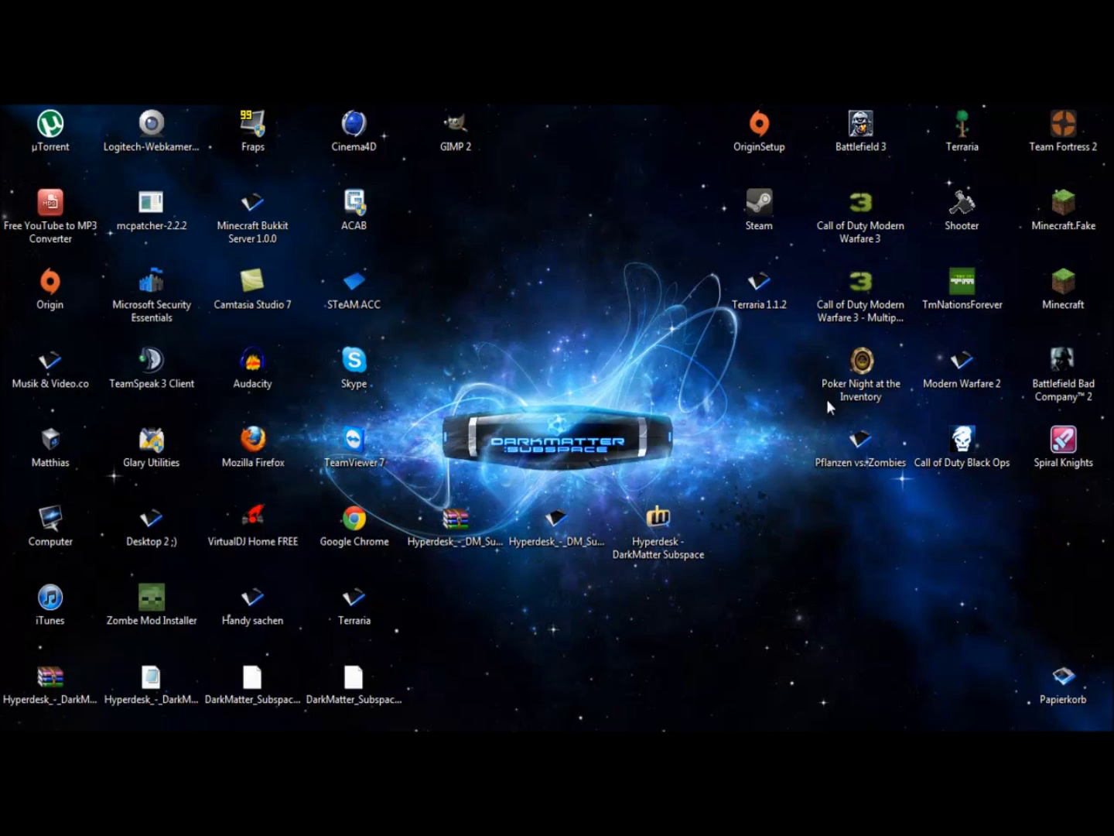
pyautogui.moveTo(712, 566); pyautogui.dragTo(498, 506)
pyautogui.click(610, 632)
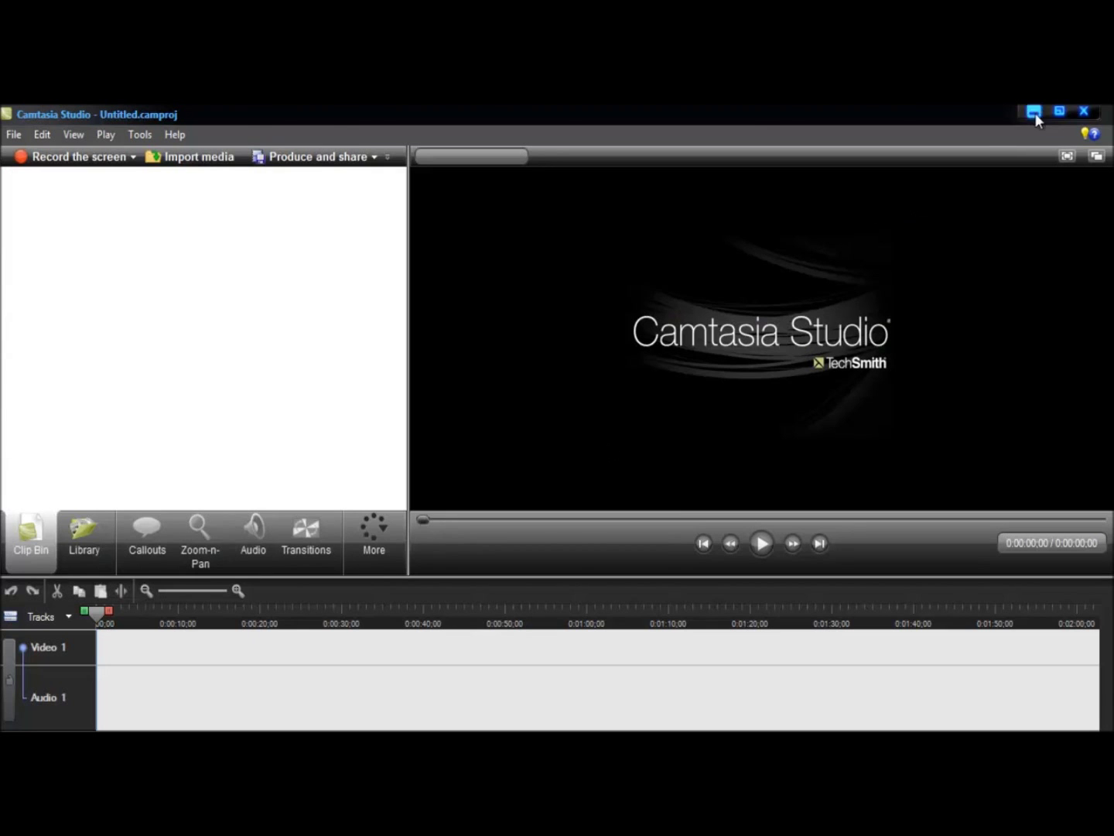
pyautogui.click(1034, 113)
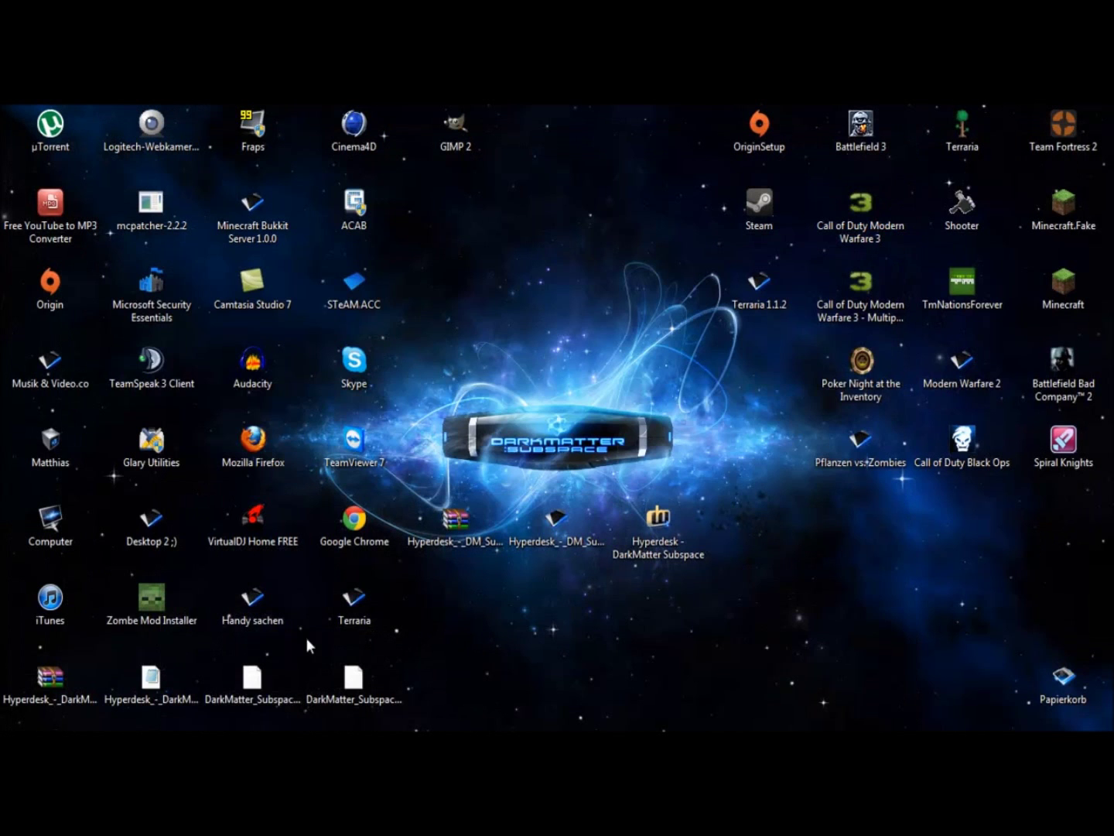
pyautogui.click(928, 666)
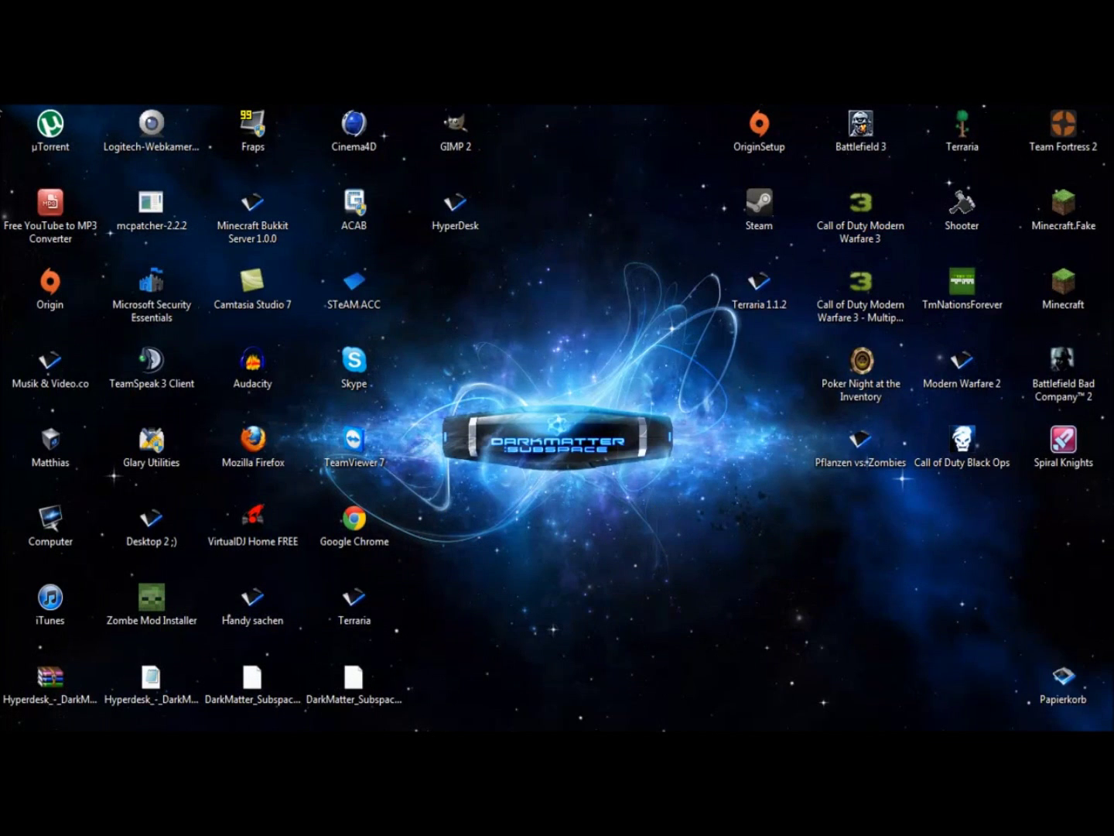
pyautogui.click(226, 625)
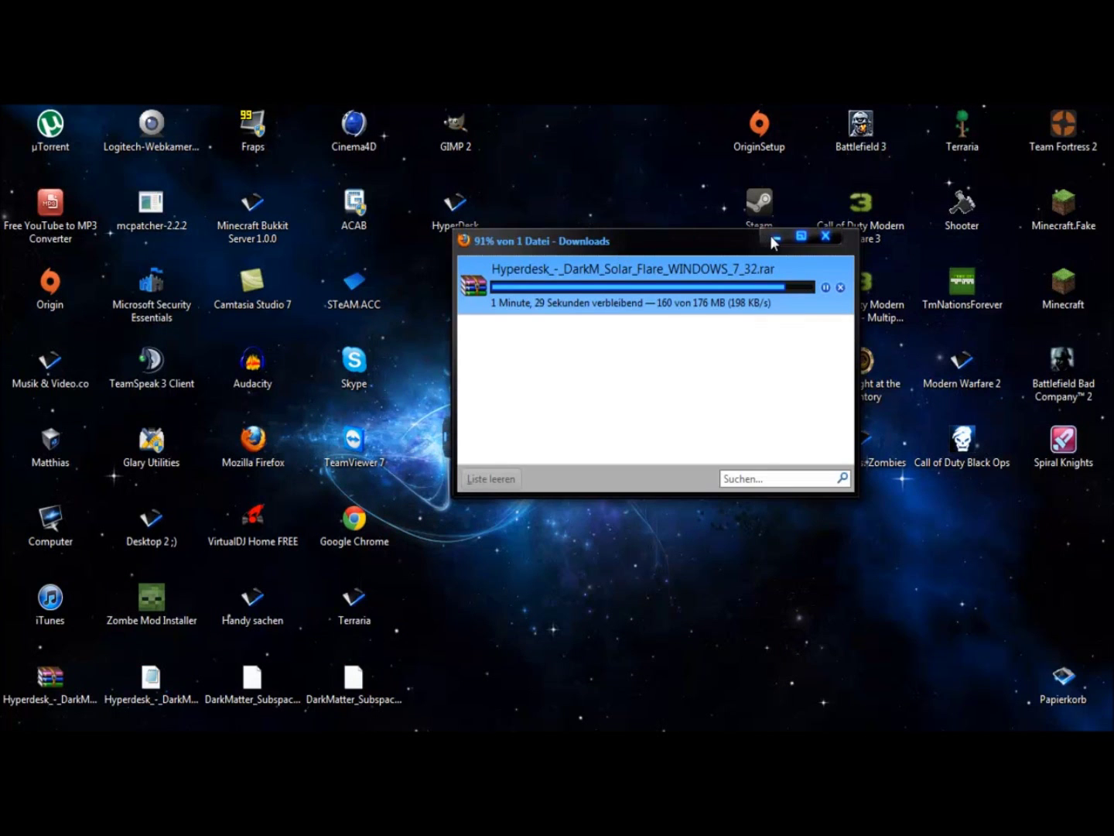
pyautogui.click(771, 238)
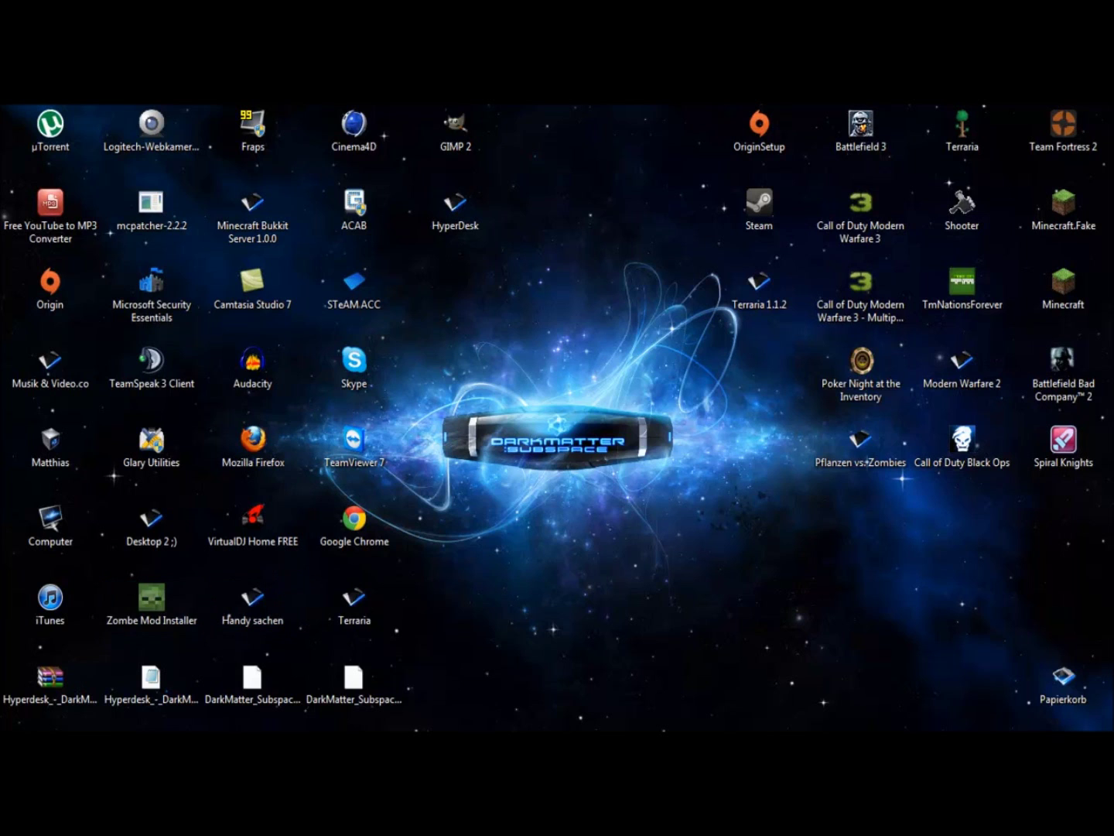
pyautogui.press('super')
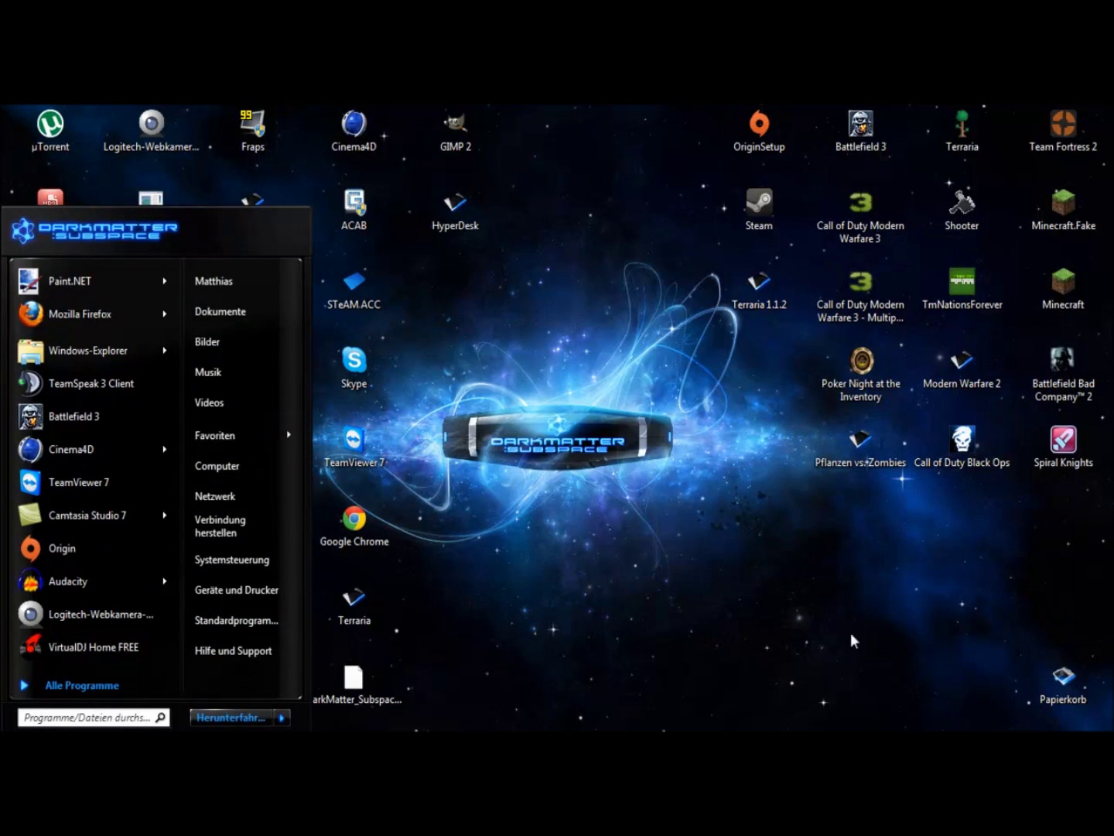
pyautogui.moveTo(1, 110)
pyautogui.mouseDown()
pyautogui.moveTo(202, 264)
pyautogui.moveTo(256, 661)
pyautogui.moveTo(838, 573)
pyautogui.moveTo(0, 110)
pyautogui.mouseUp()
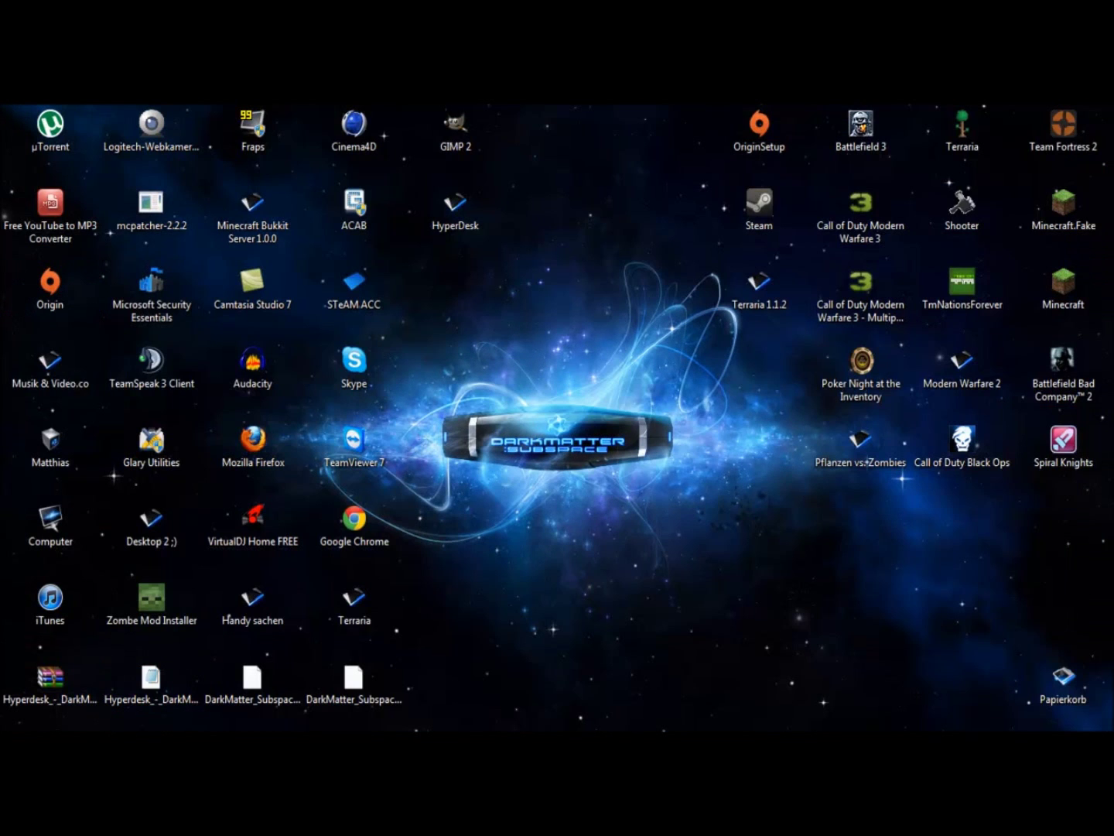
# Search the computer for "programme und" and open Programme und Funktionen.
pyautogui.press('super')
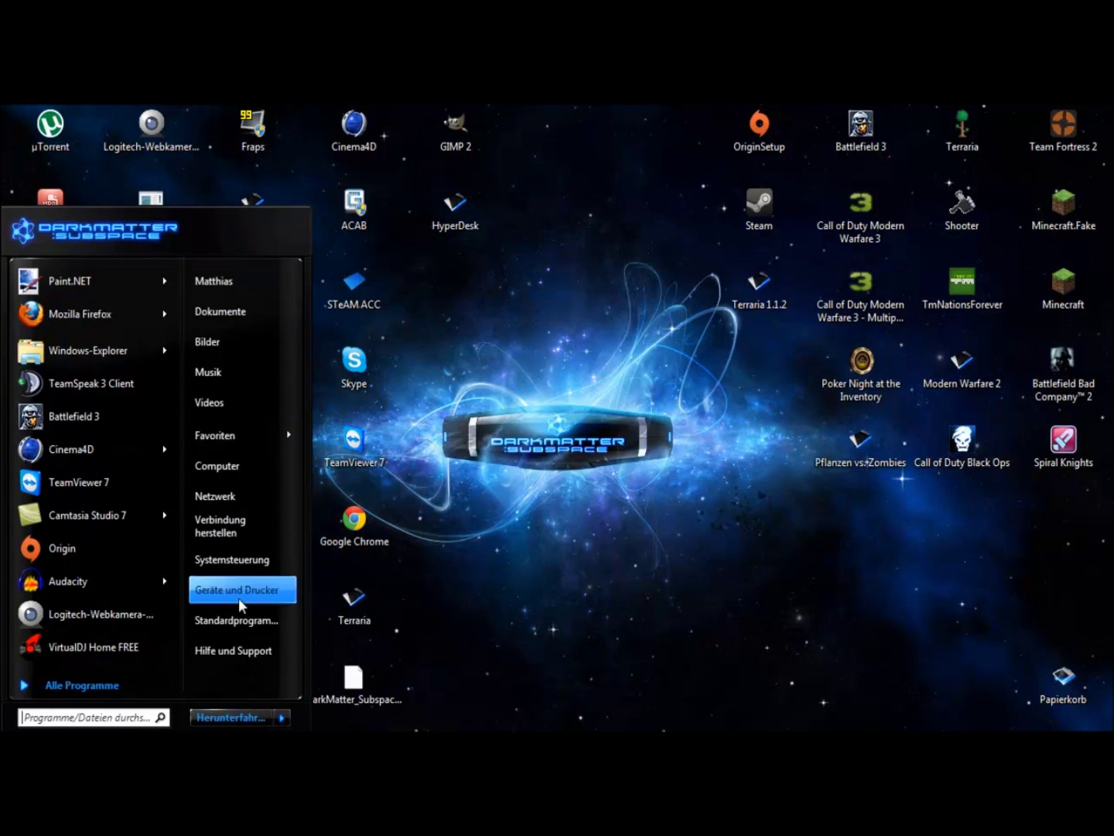
pyautogui.write('programme und')
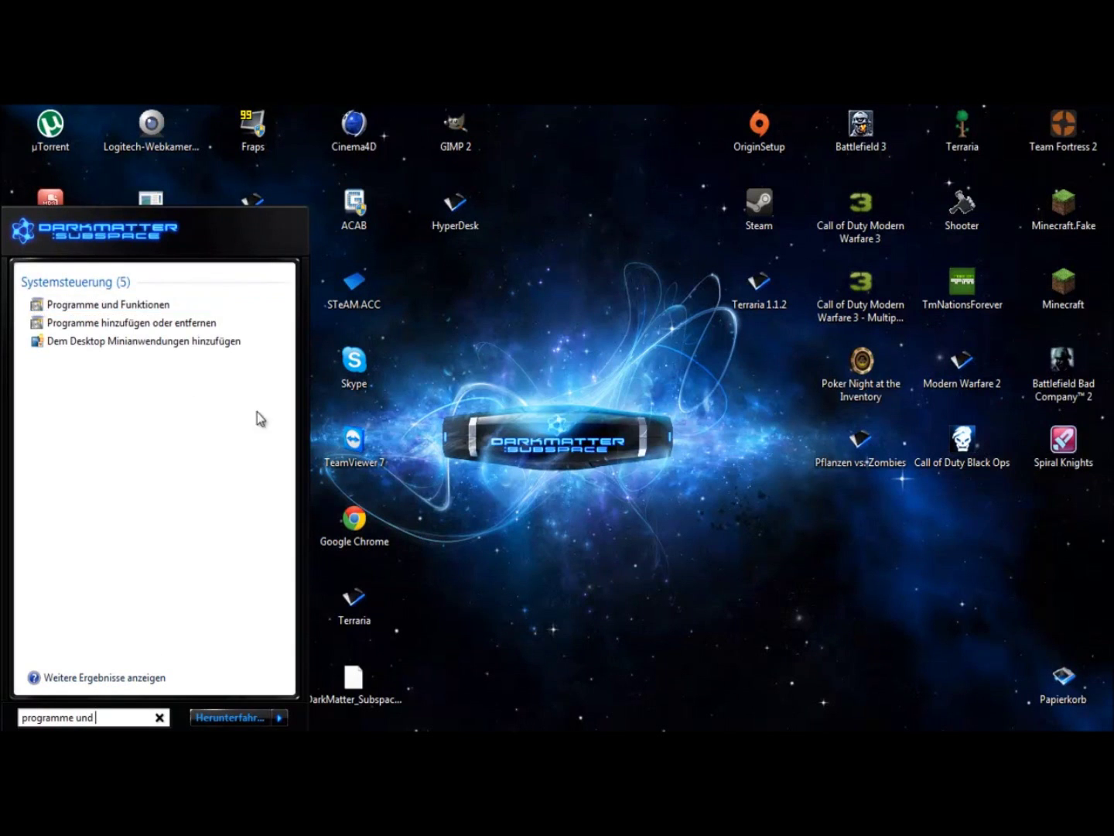
pyautogui.click(175, 307)
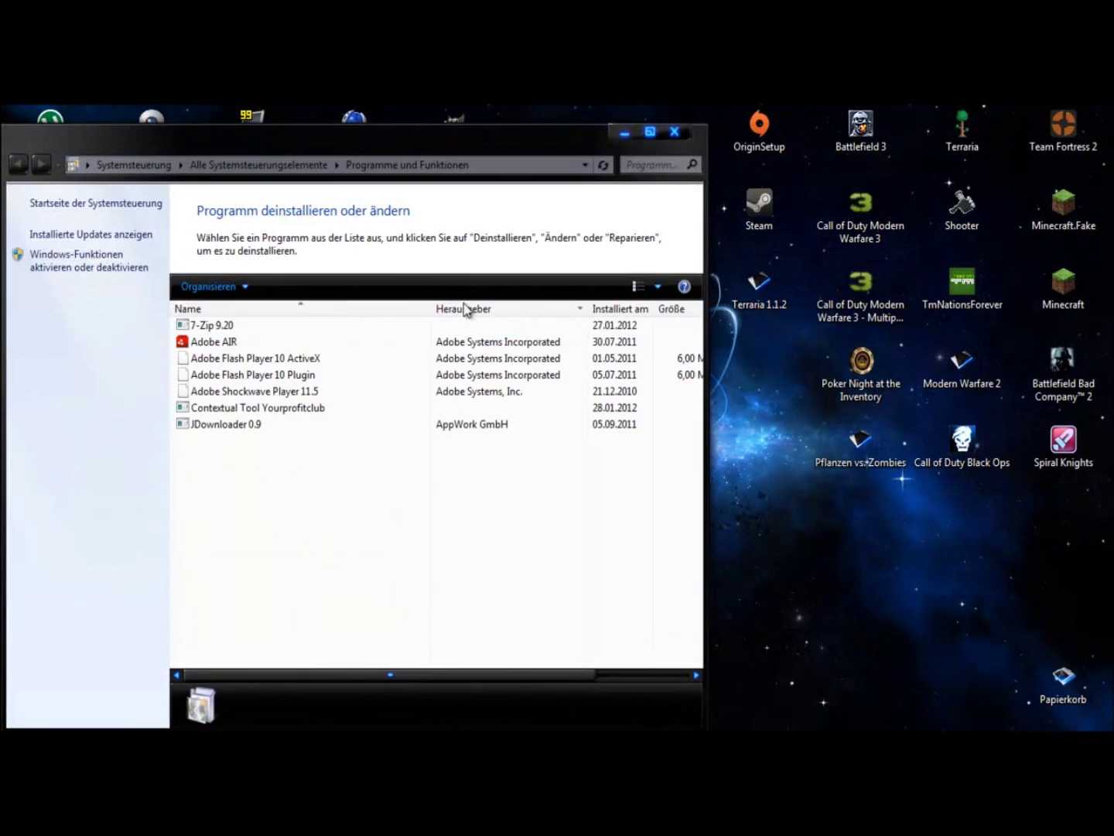
# Look through the list of installed programs for the Hyperdesk entry.
pyautogui.moveTo(489, 124); pyautogui.dragTo(590, 127)
pyautogui.click(470, 357)
pyautogui.click(408, 423)
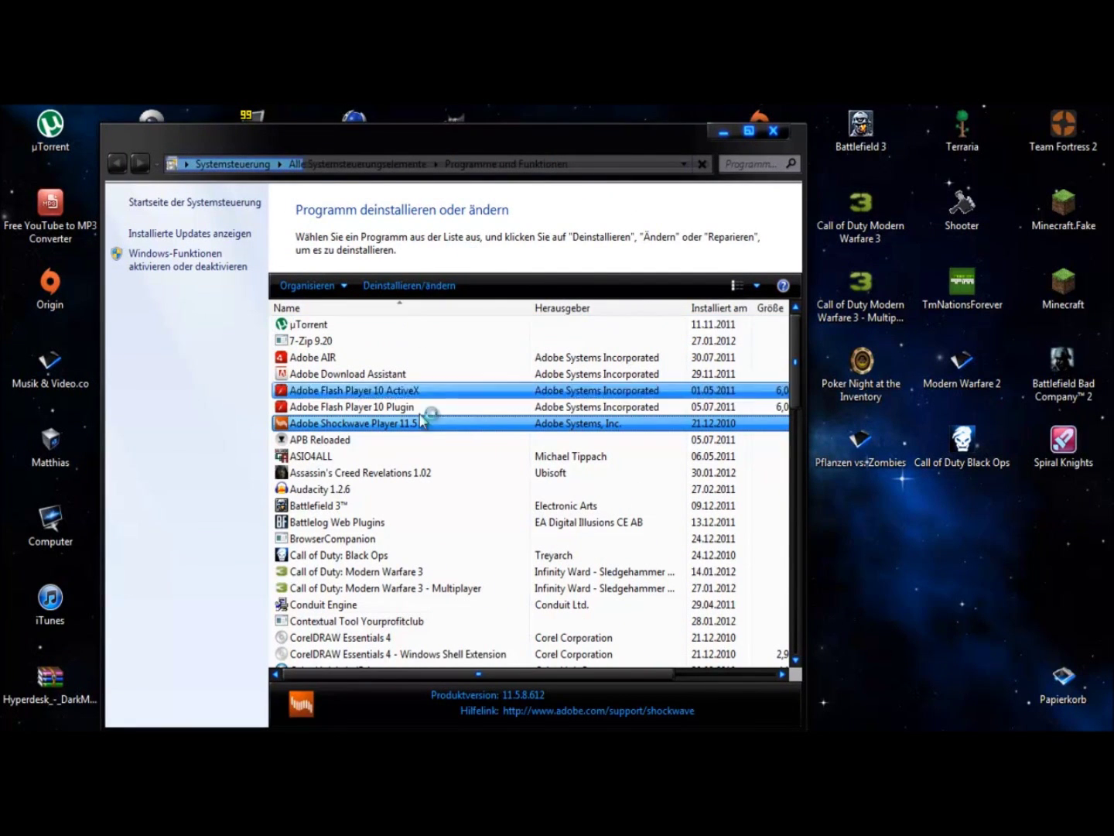
pyautogui.click(402, 457)
pyautogui.scroll(-3, 397, 465)
pyautogui.scroll(-10, 391, 471)
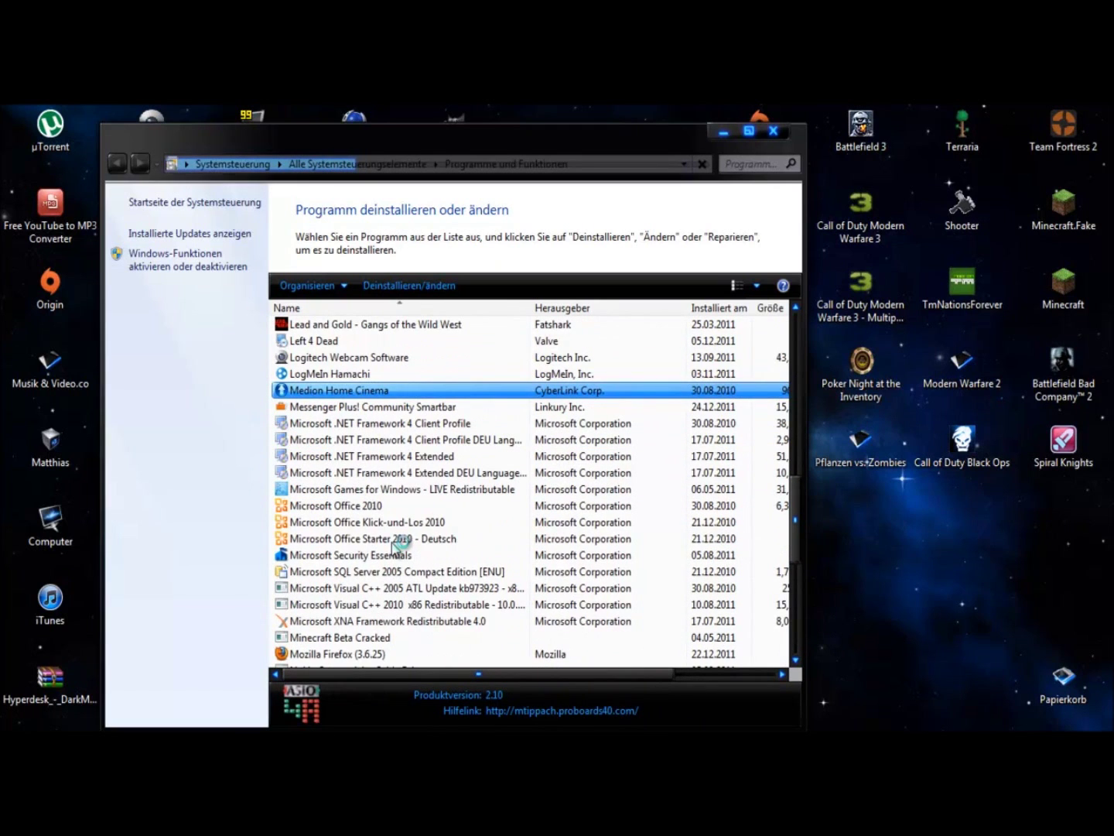
pyautogui.click(397, 537)
pyautogui.scroll(-3, 492, 369)
# Move the installed programs window down, check the contents of the HyperDesk desktop folder, and close the folder.
pyautogui.moveTo(520, 135); pyautogui.dragTo(533, 284)
pyautogui.click(489, 215)
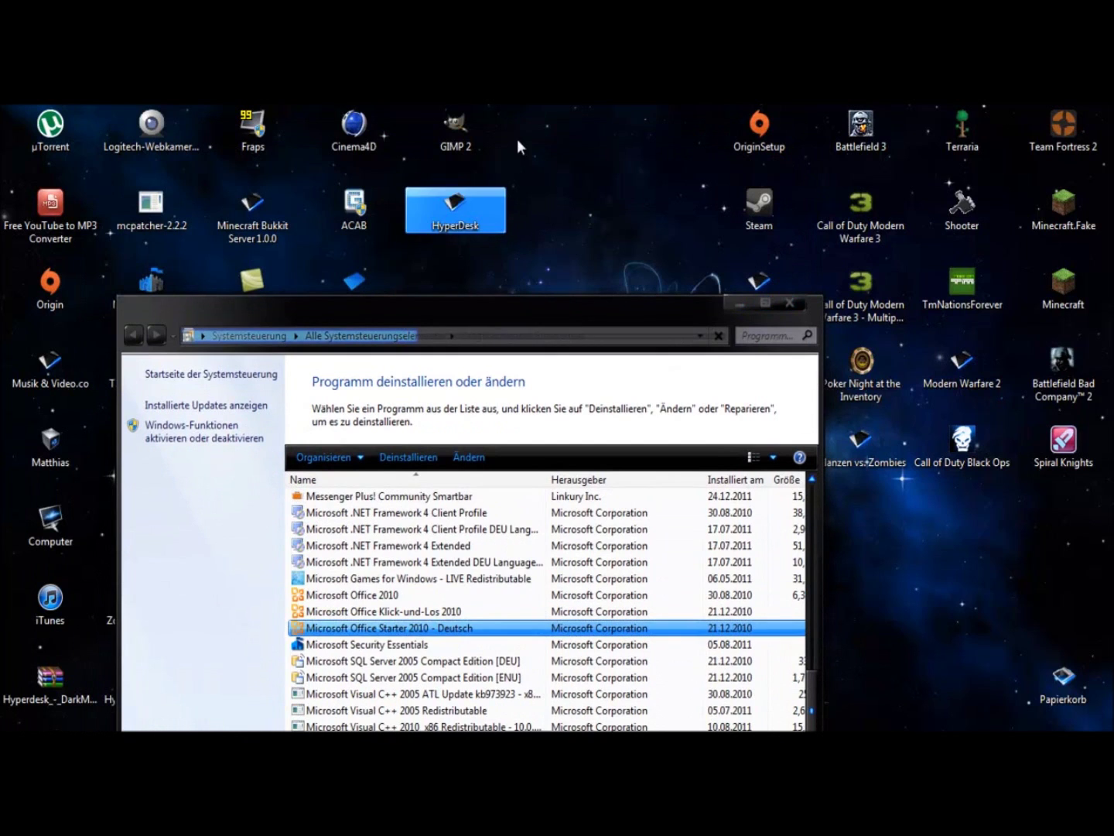
pyautogui.moveTo(518, 141); pyautogui.dragTo(575, 253)
pyautogui.doubleClick(458, 220)
pyautogui.click(363, 407)
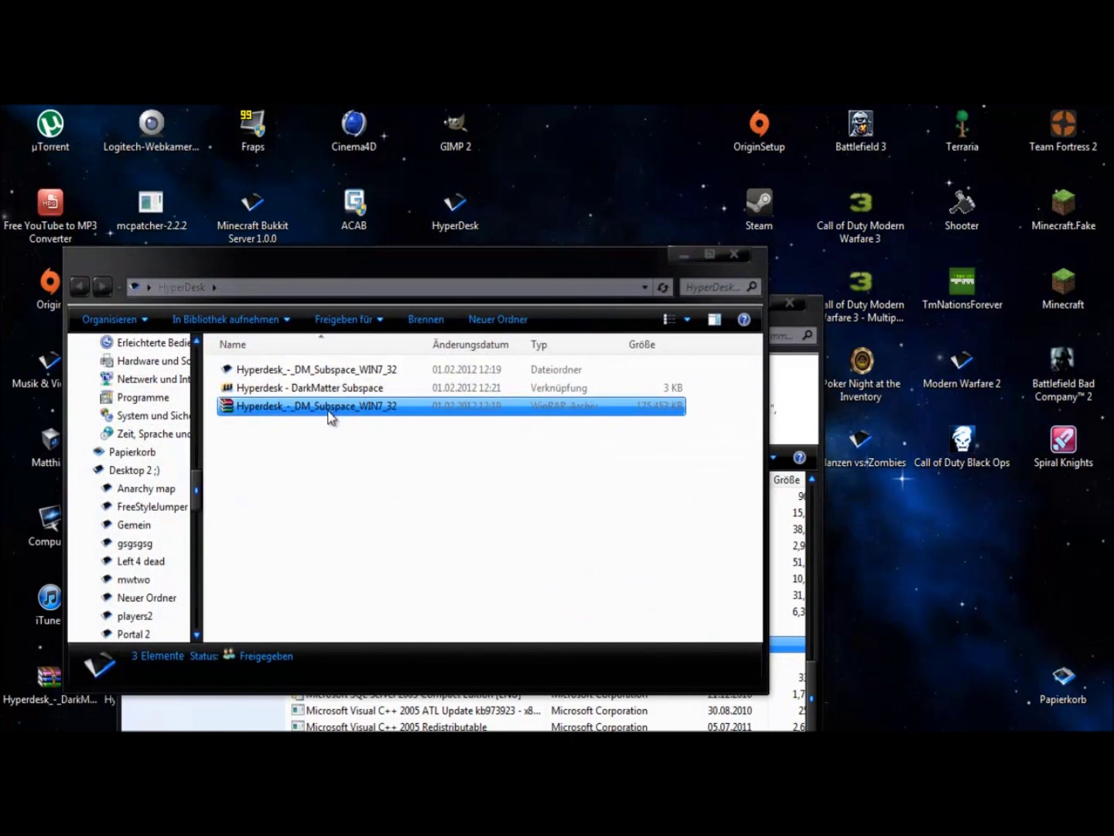
pyautogui.click(736, 254)
# Maximize the installed programs window and select the Hyperdesk - DarkMatter Subspace entry in the list.
pyautogui.doubleClick(649, 222)
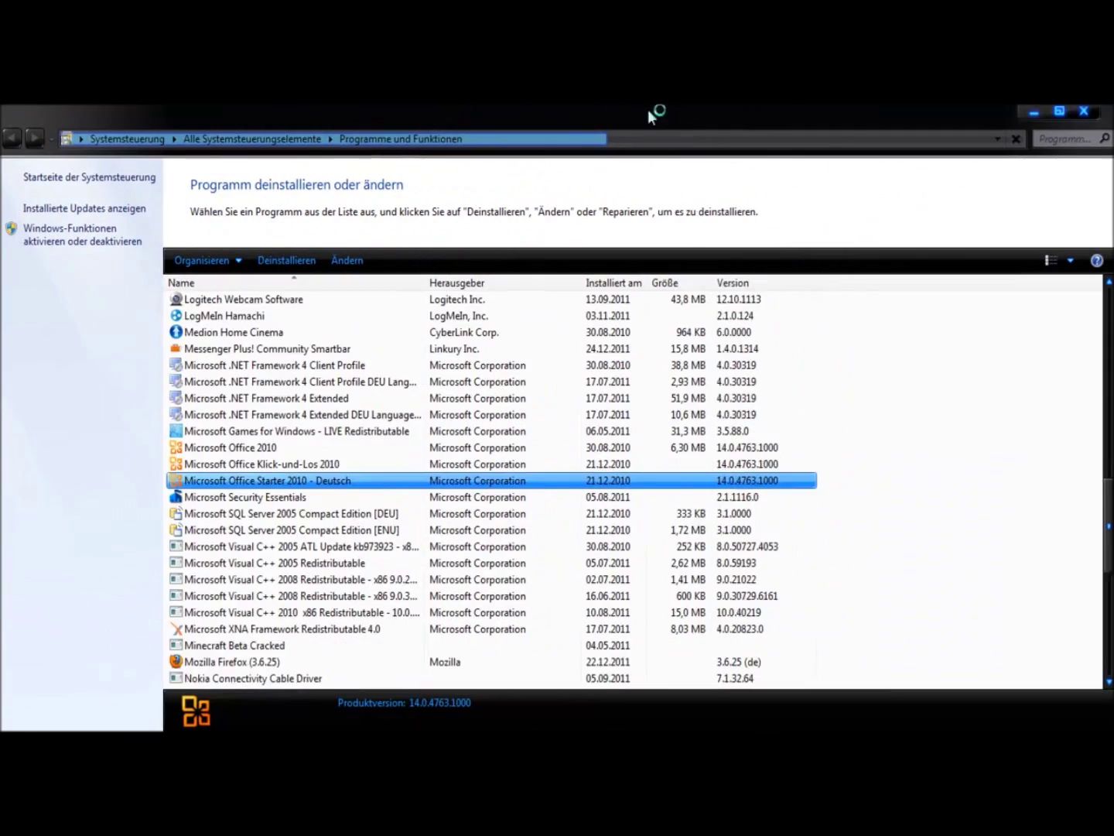
pyautogui.scroll(-12, 387, 403)
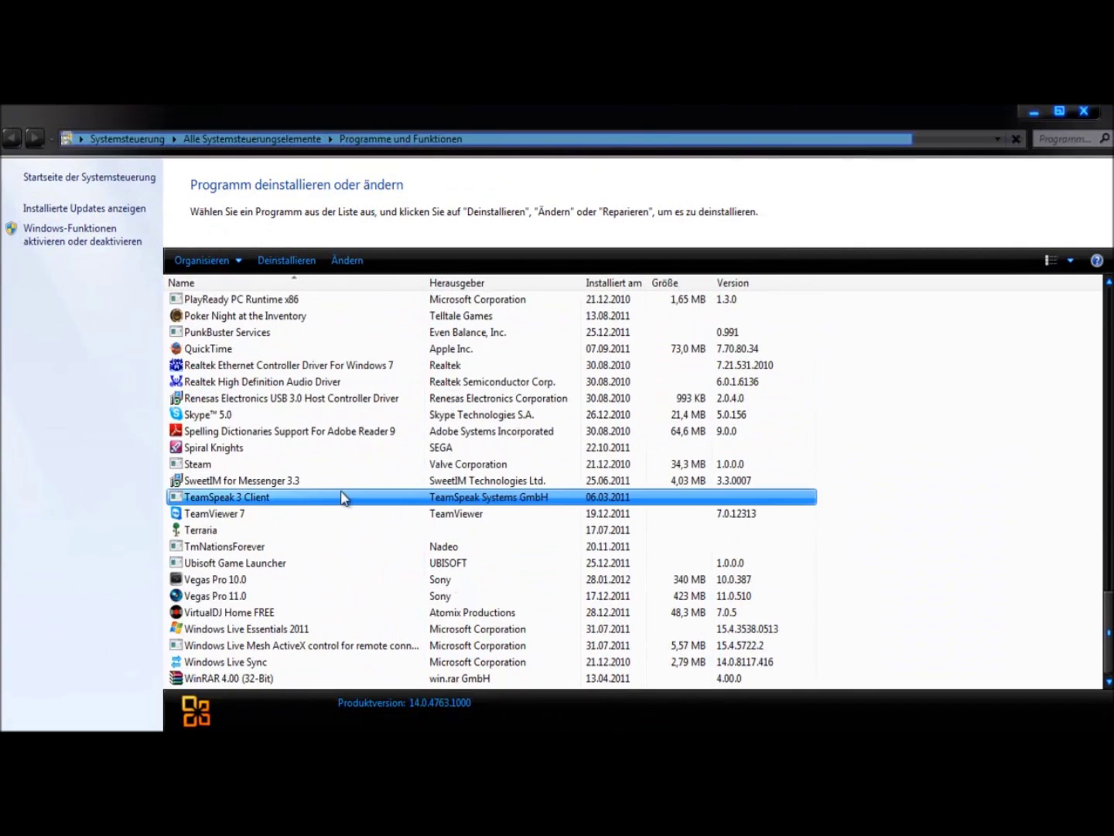
pyautogui.click(345, 497)
pyautogui.press('h')
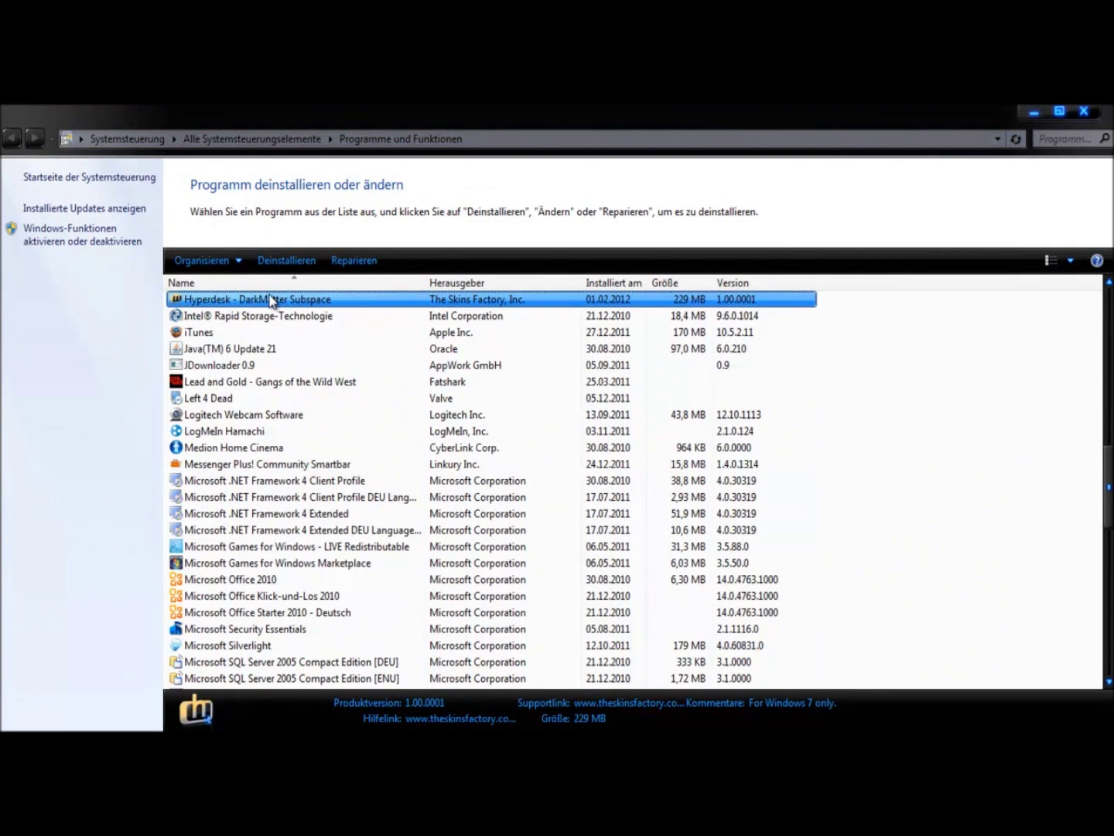
# Show the uninstall option for the Hyperdesk - DarkMatter Subspace entry and close the installed programs window without using it.
pyautogui.scroll(2, 271, 300)
pyautogui.rightClick(302, 398)
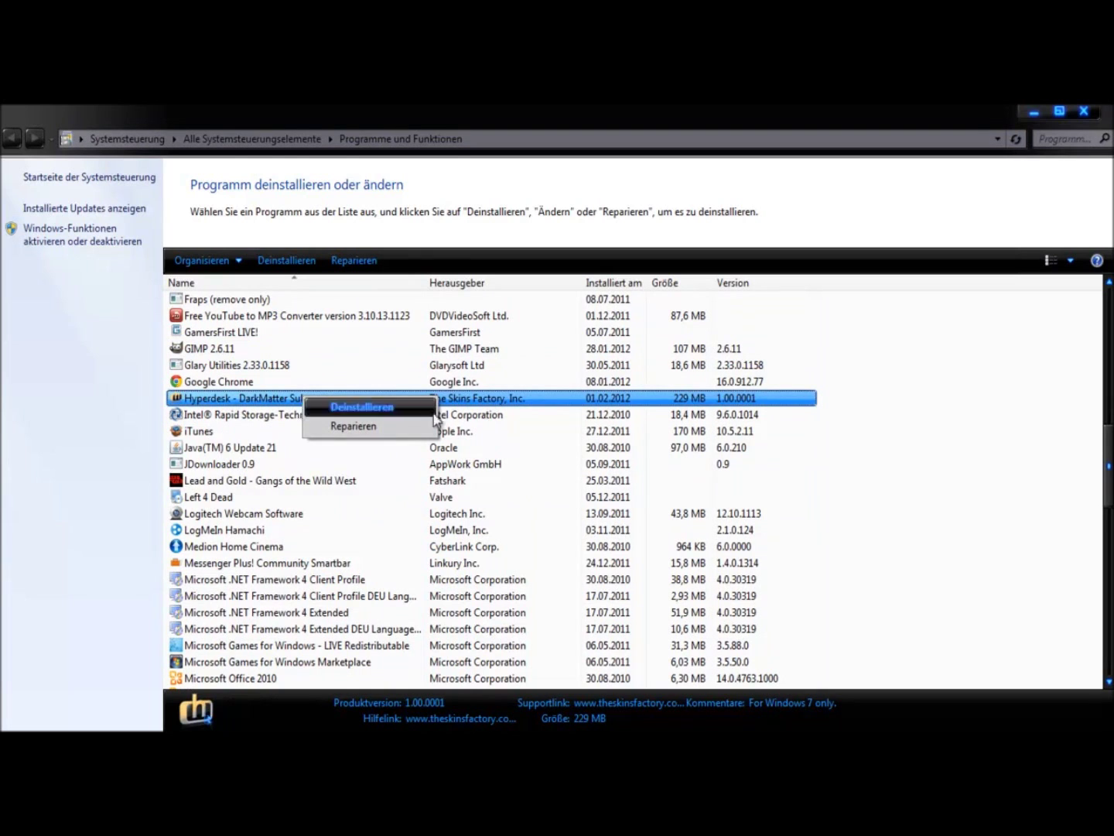
pyautogui.click(1083, 111)
# Open the desktop's Anpassung settings, look over the available designs, and close the window.
pyautogui.rightClick(624, 262)
pyautogui.click(695, 485)
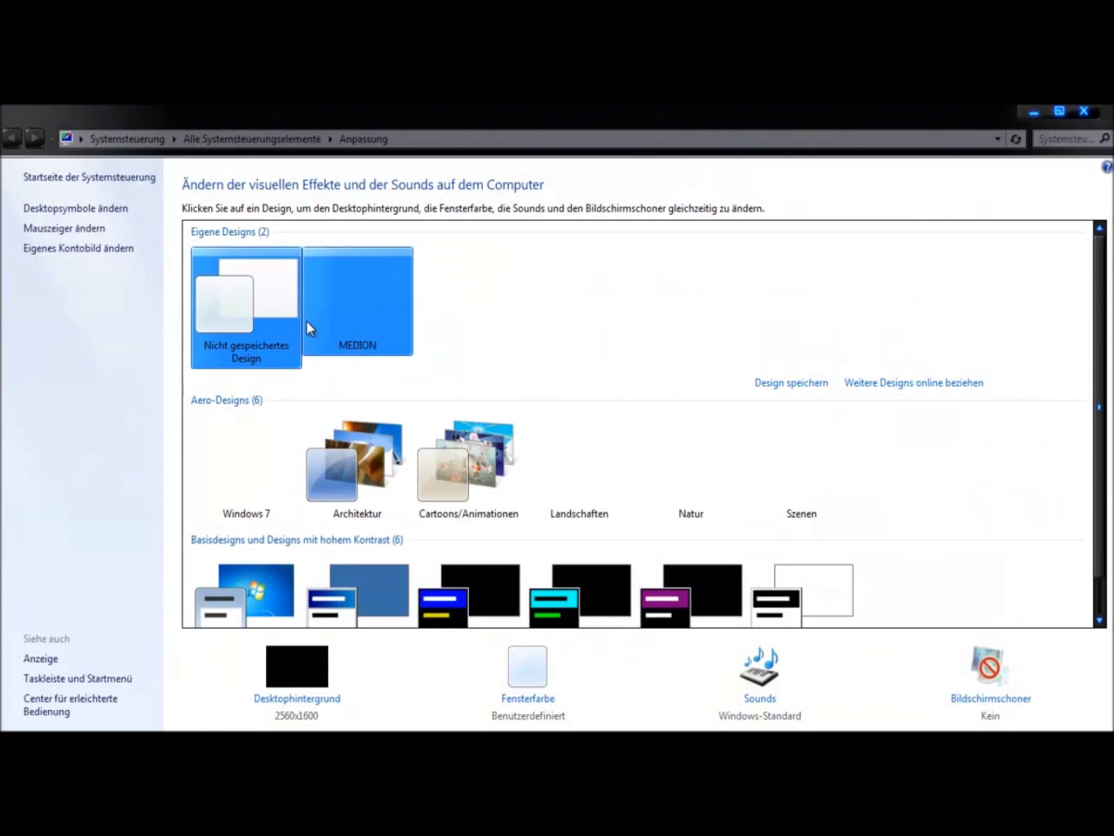
pyautogui.scroll(1, 619, 383)
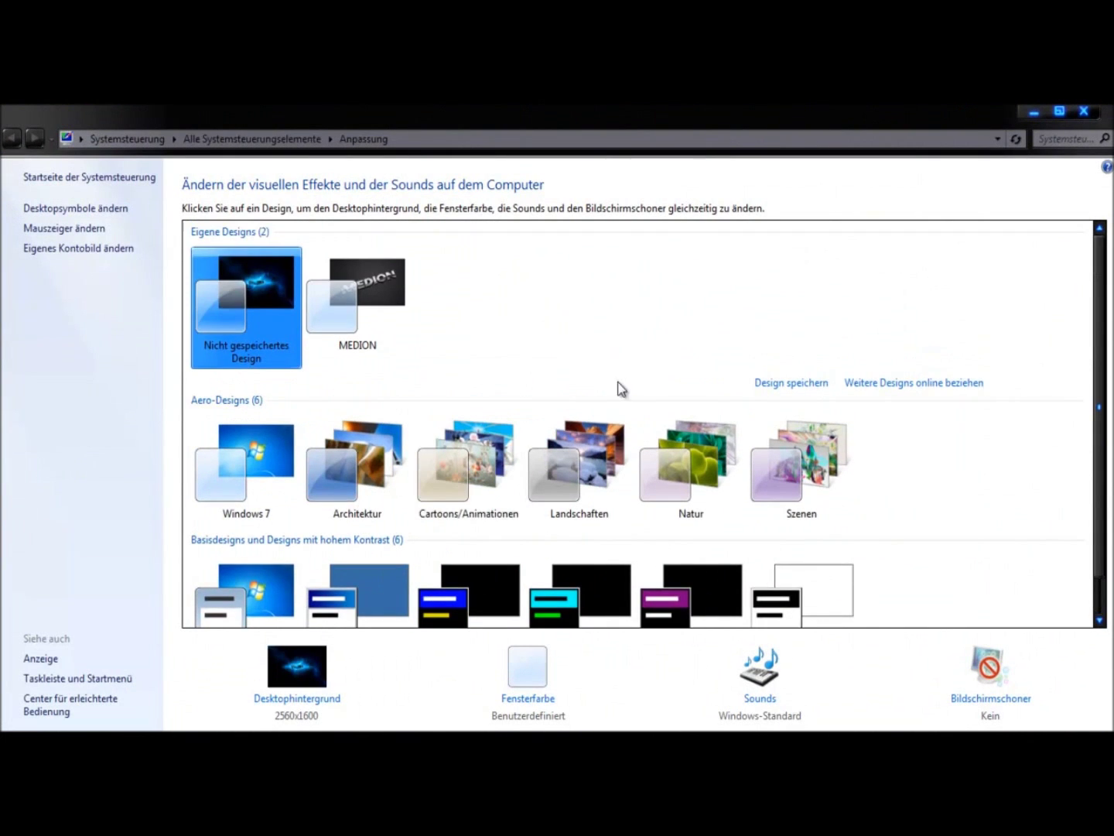
pyautogui.click(1080, 110)
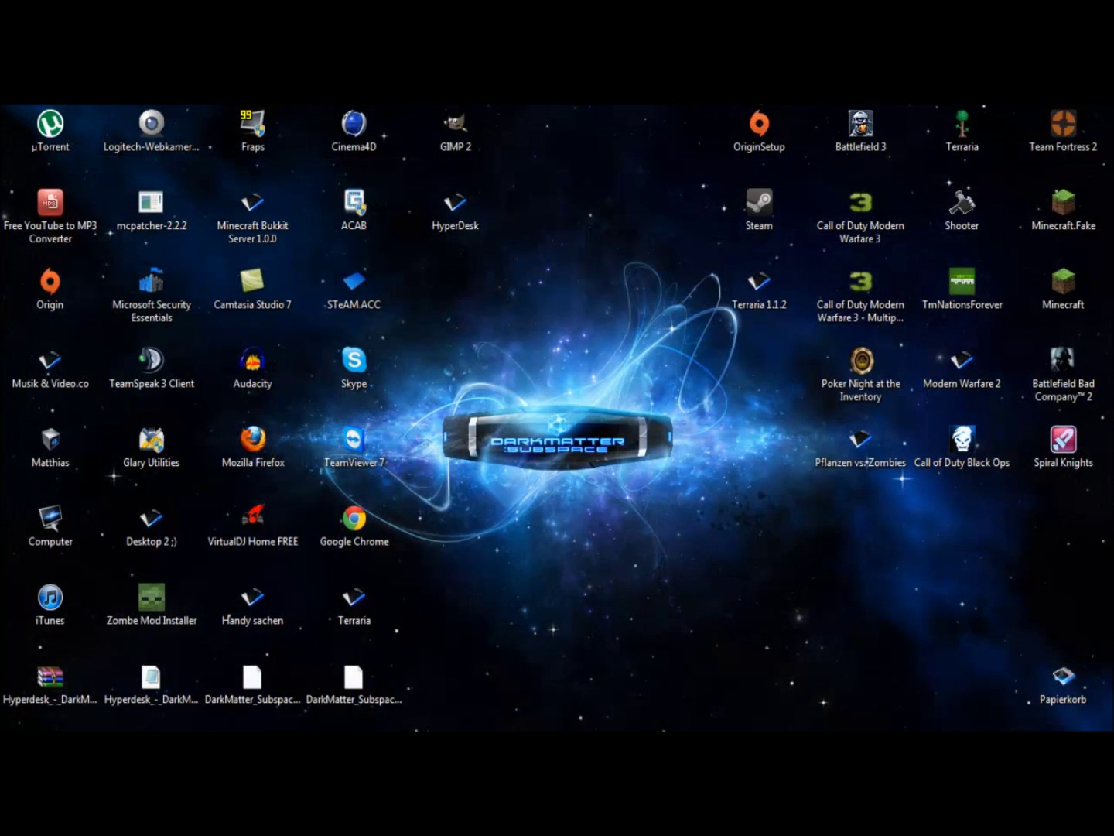
# Check the progress of the Hyperdesk DarkM Solar Flare archive download and minimize the Downloads window.
pyautogui.click(376, 727)
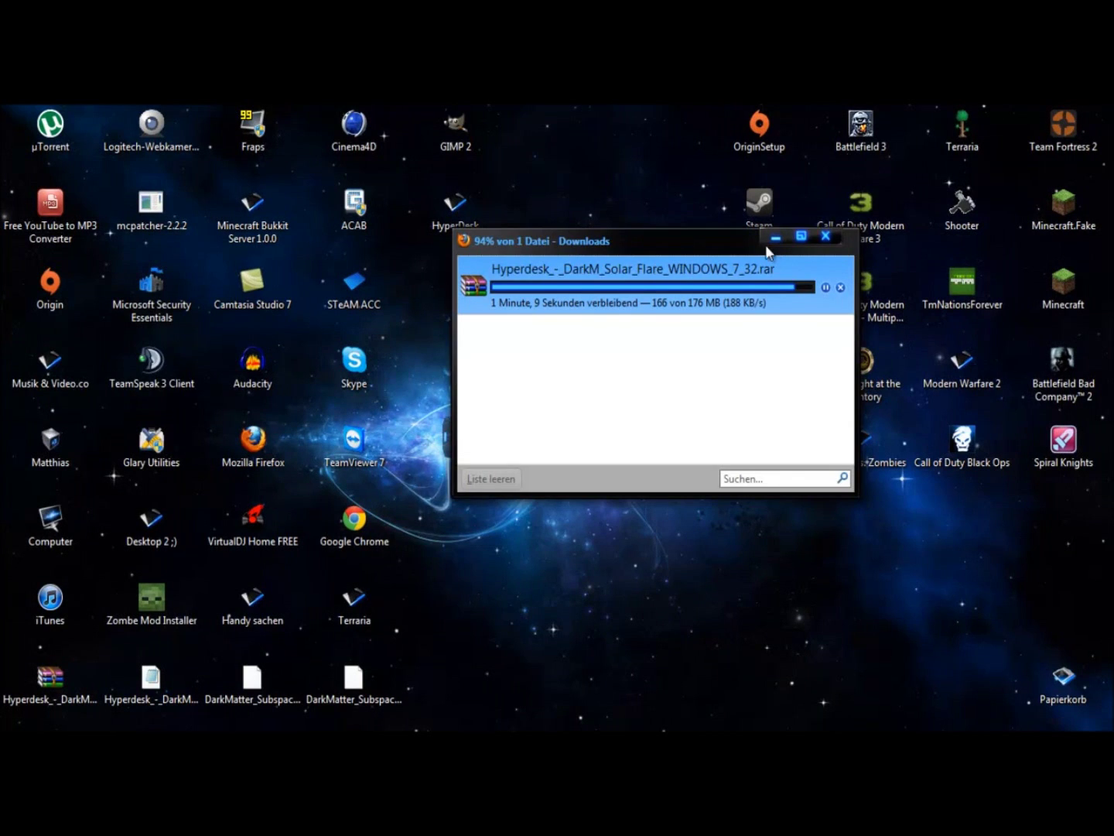
pyautogui.click(775, 236)
pyautogui.moveTo(471, 686); pyautogui.dragTo(467, 638)
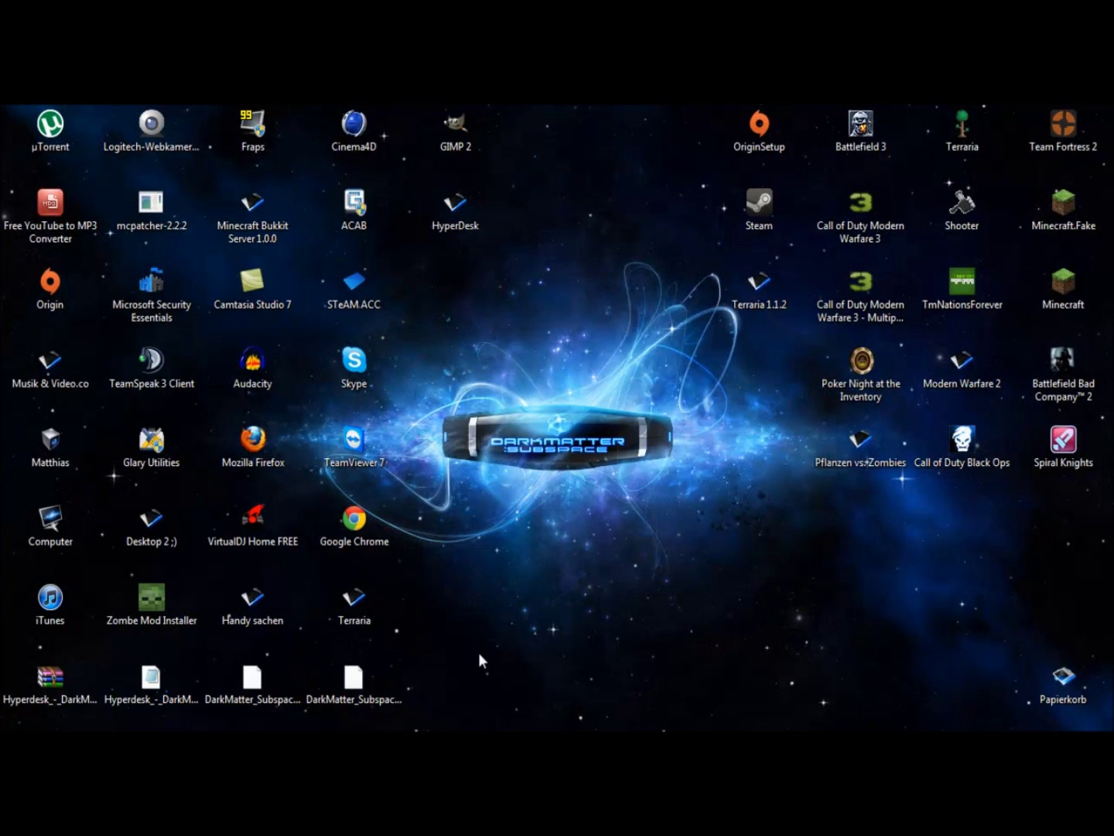
pyautogui.doubleClick(198, 667)
pyautogui.click(946, 387)
pyautogui.moveTo(3, 106); pyautogui.dragTo(1, 312)
pyautogui.moveTo(108, 105); pyautogui.dragTo(1113, 105)
# Wait in the Downloads window for the Hyperdesk DarkM Solar Flare archive to finish, then clear the list and close the window.
pyautogui.click(275, 730)
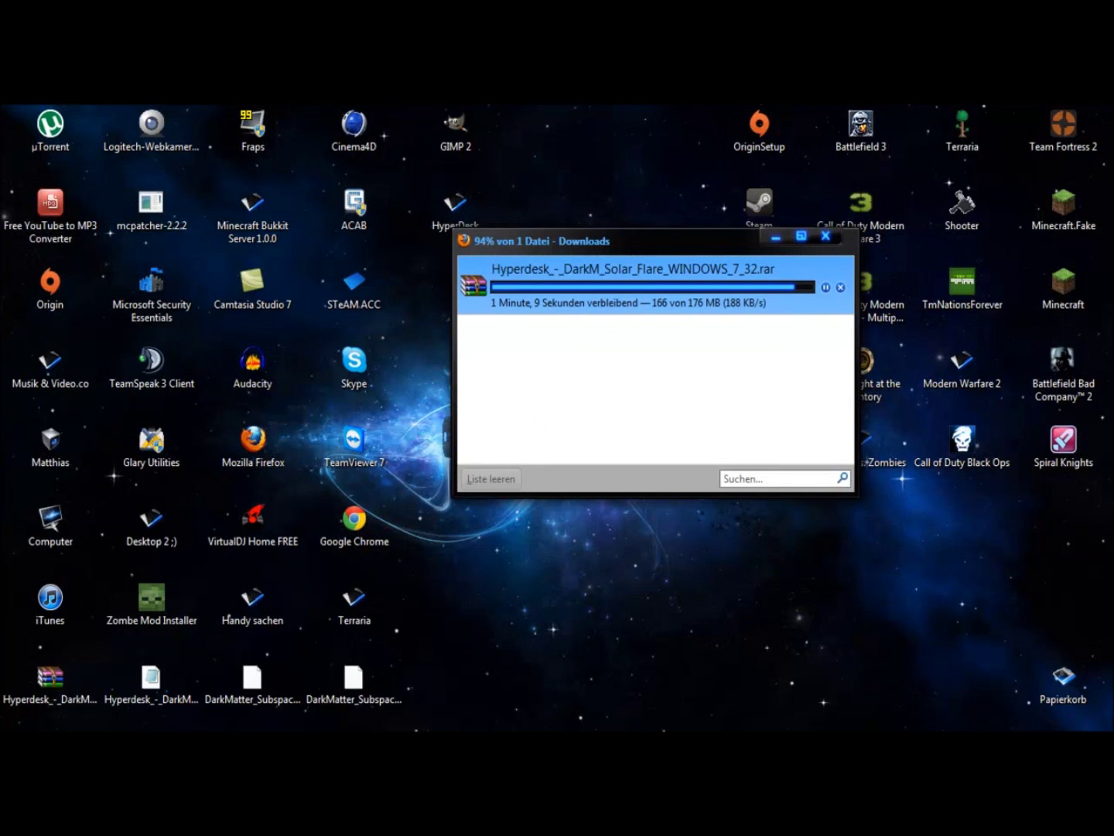
pyautogui.hotkey('alt', 'Tab')
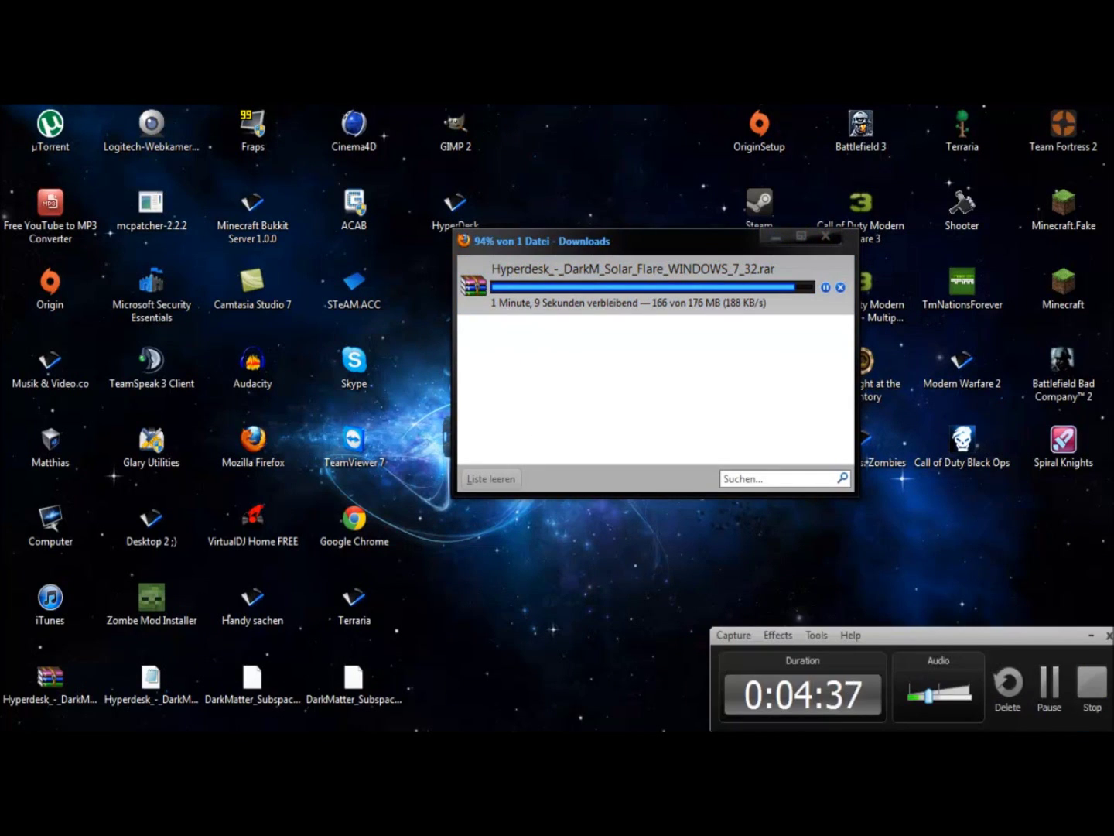
pyautogui.click(1040, 696)
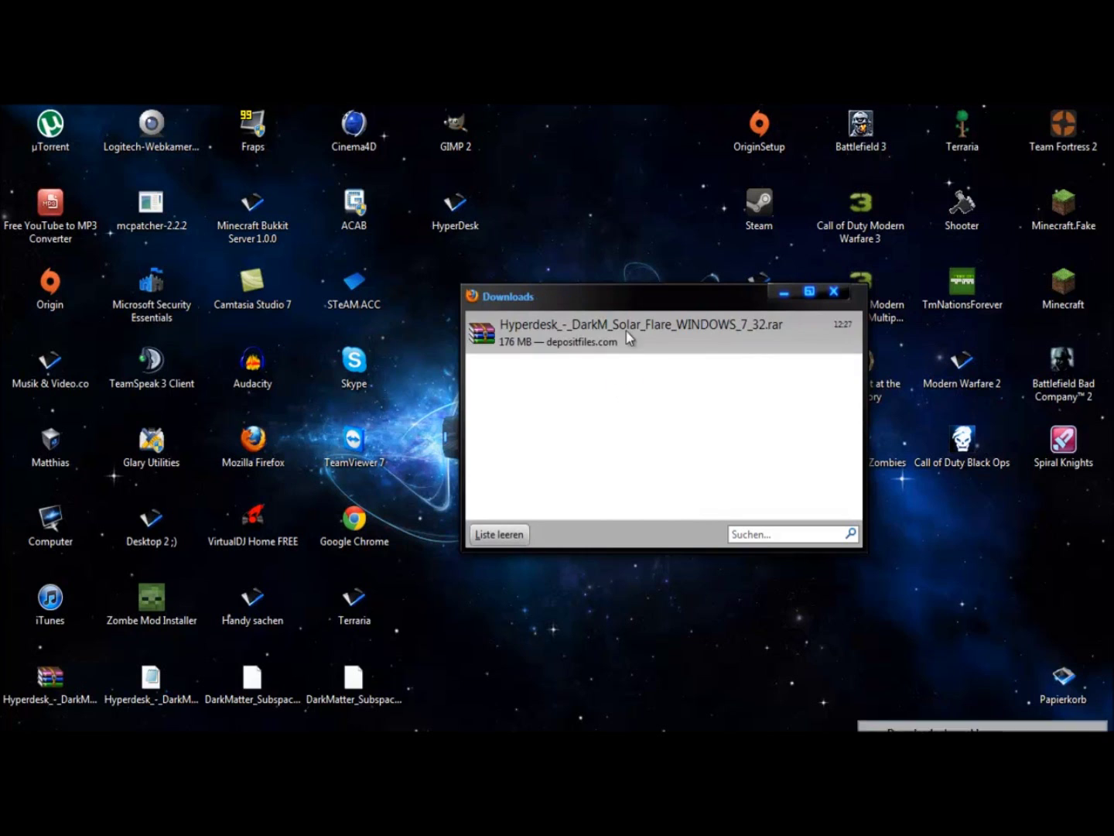
pyautogui.click(499, 534)
pyautogui.click(832, 293)
# Delete the leftover Hyperdesk and DarkMatter_Subspace files from the desktop and empty the Papierkorb.
pyautogui.moveTo(538, 667); pyautogui.dragTo(1090, 674)
pyautogui.press('Return')
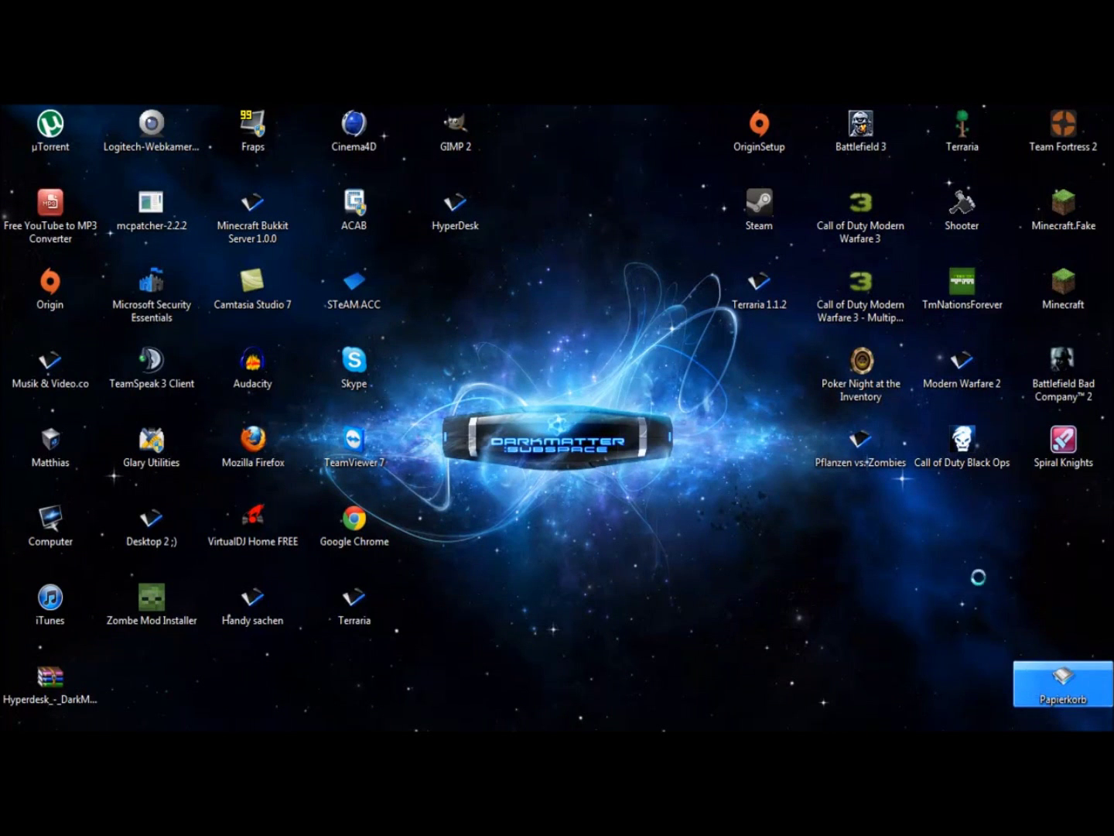
pyautogui.rightClick(1060, 673)
pyautogui.click(999, 587)
pyautogui.press('Return')
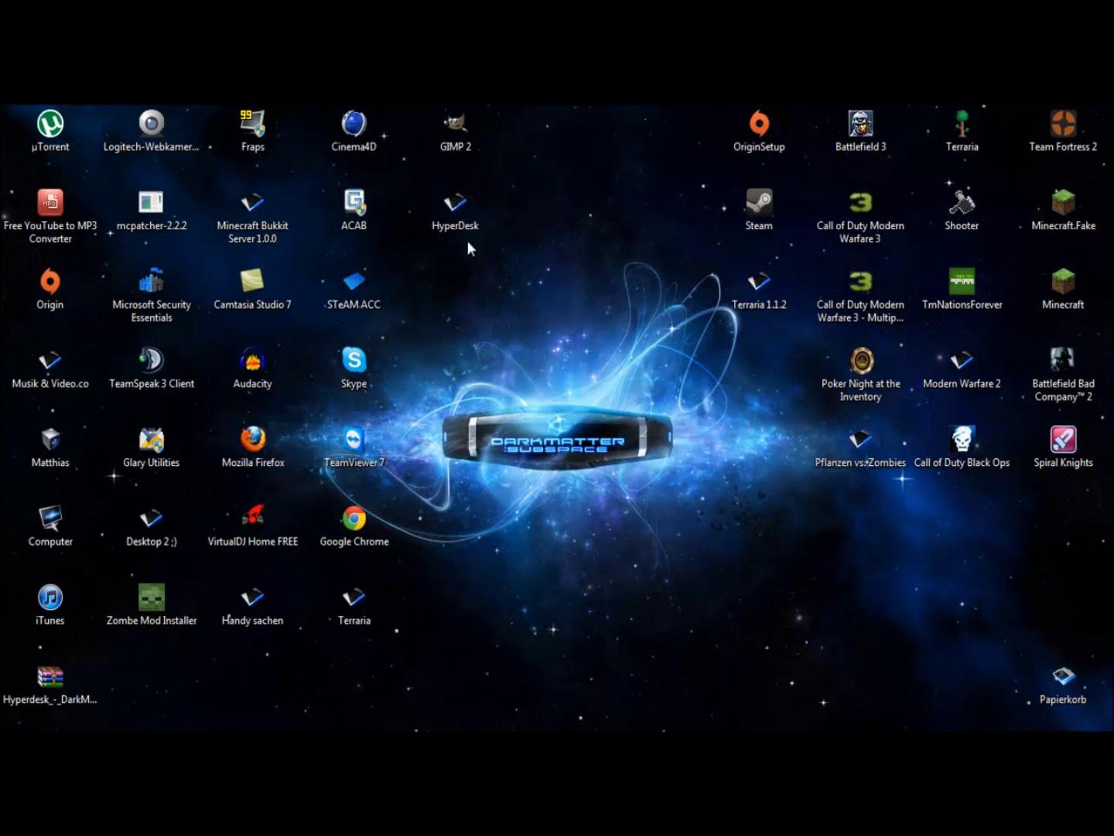
# Move the Solar Flare archive to the middle of the desktop, extract its installer onto the desktop, and close WinRAR.
pyautogui.moveTo(70, 673); pyautogui.dragTo(566, 283)
pyautogui.doubleClick(570, 302)
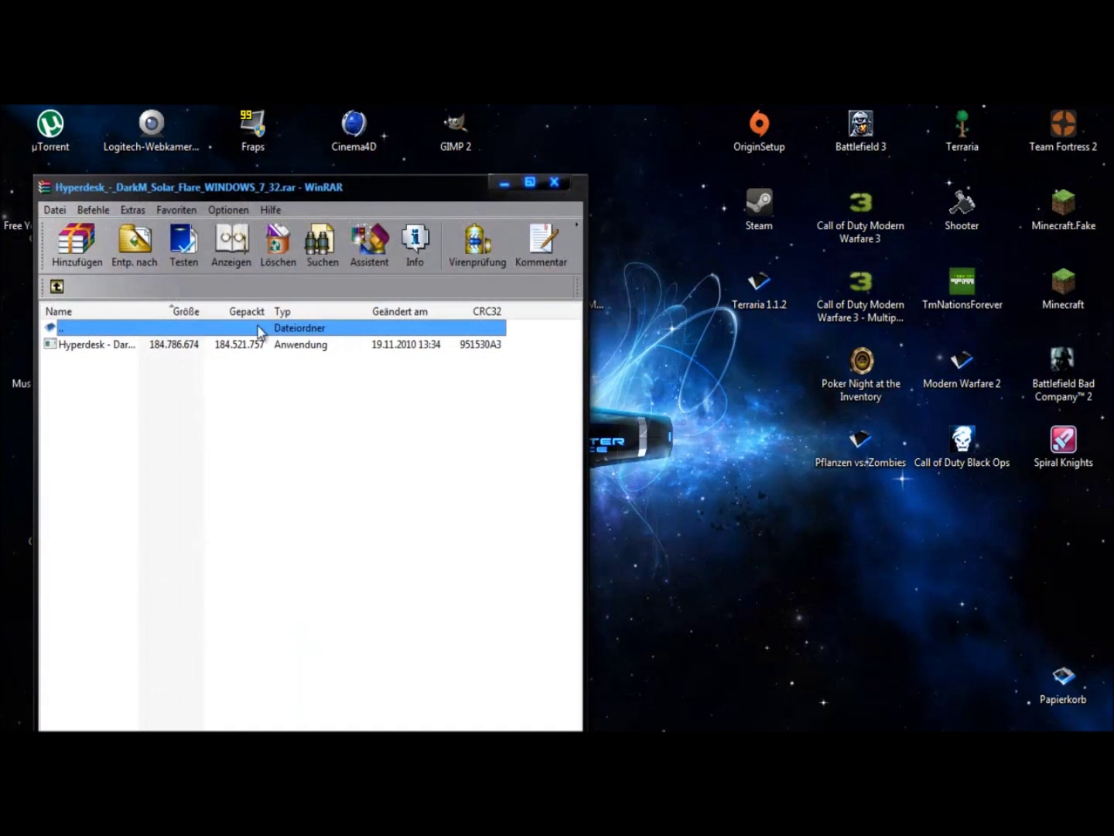
pyautogui.click(178, 346)
pyautogui.moveTo(177, 347); pyautogui.dragTo(640, 408)
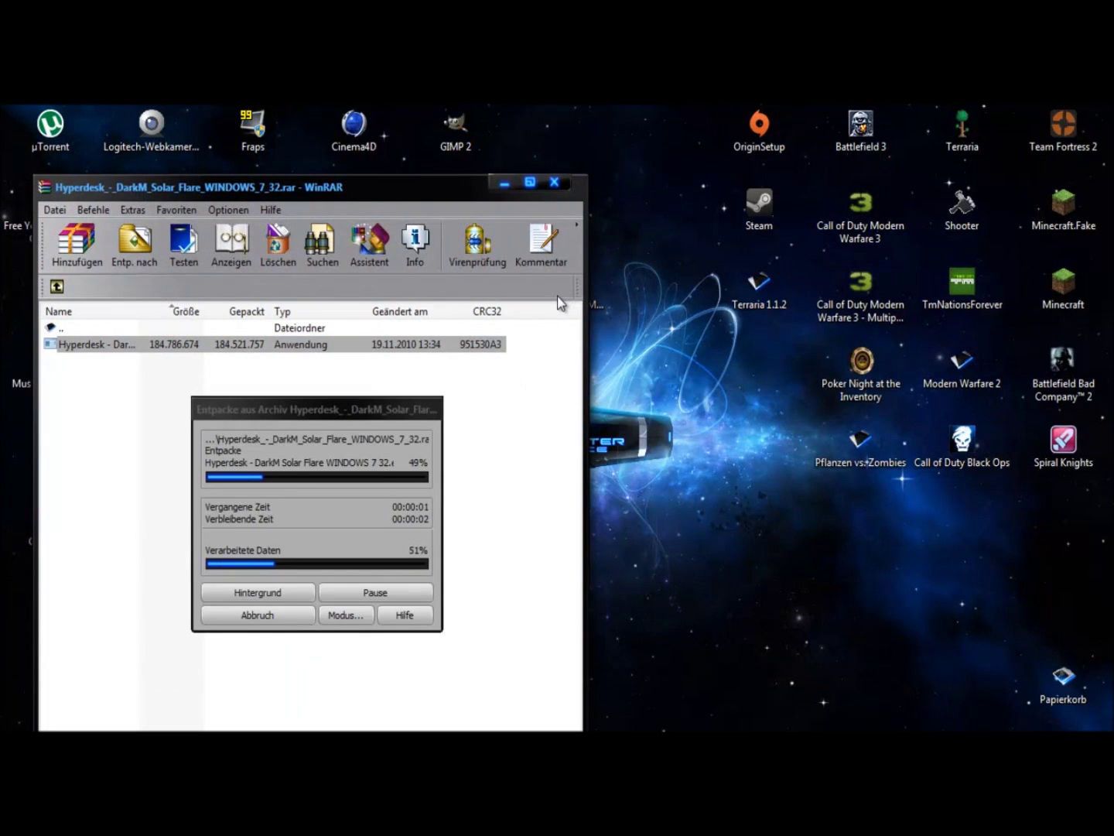
pyautogui.click(554, 182)
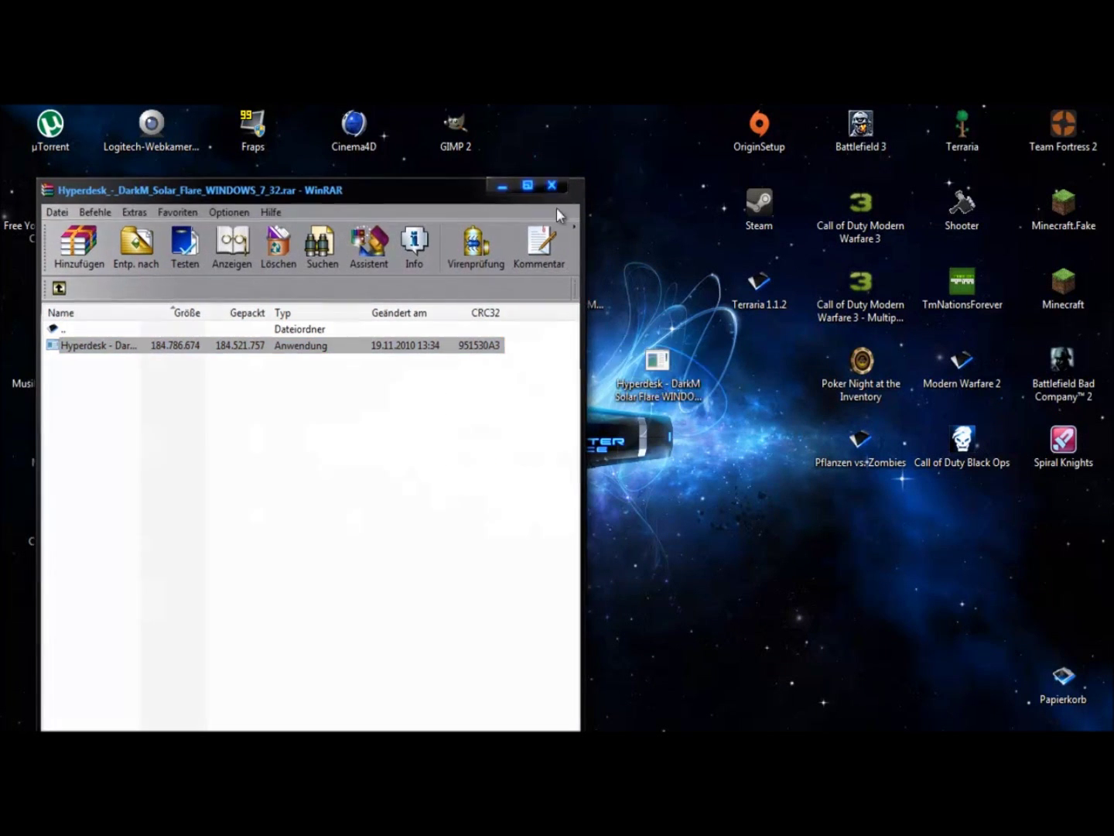
# Run the DarkMatter Solar Flare installer, accept the licence agreement, and keep the prefilled customer information to start installing.
pyautogui.click(651, 376)
pyautogui.doubleClick(574, 305)
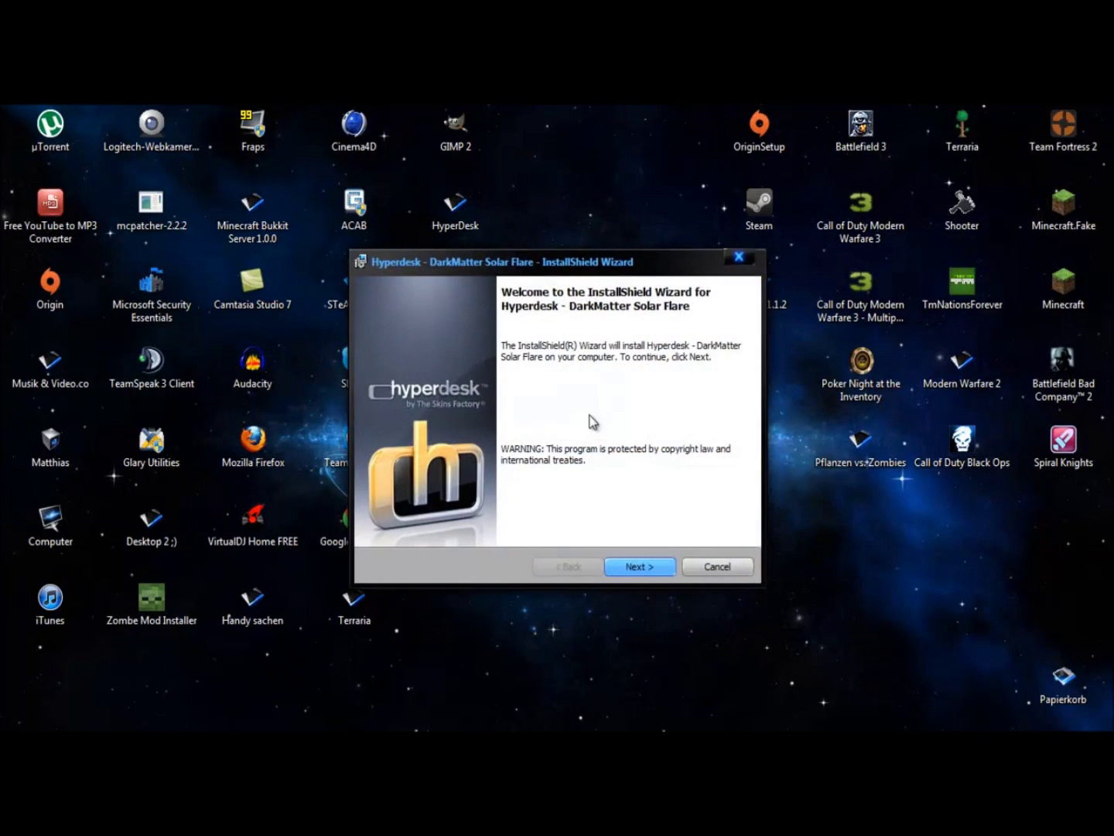
pyautogui.click(630, 568)
pyautogui.click(455, 504)
pyautogui.click(632, 567)
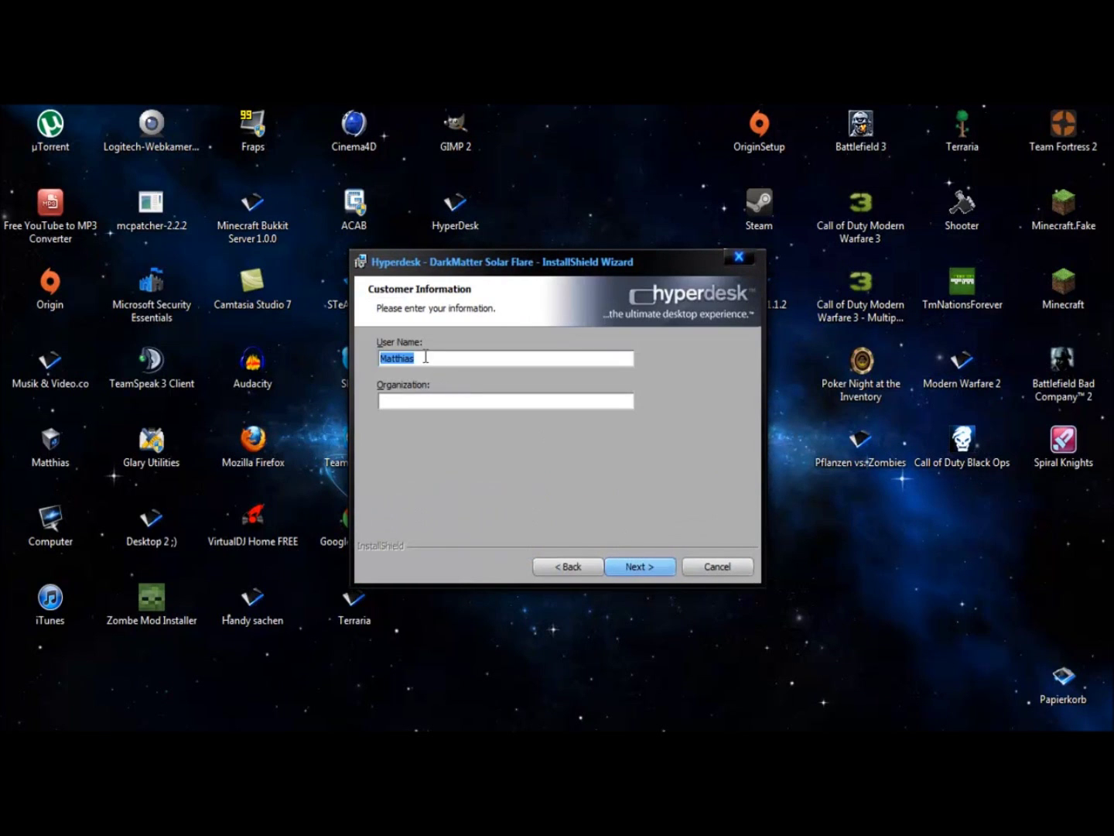
pyautogui.click(636, 565)
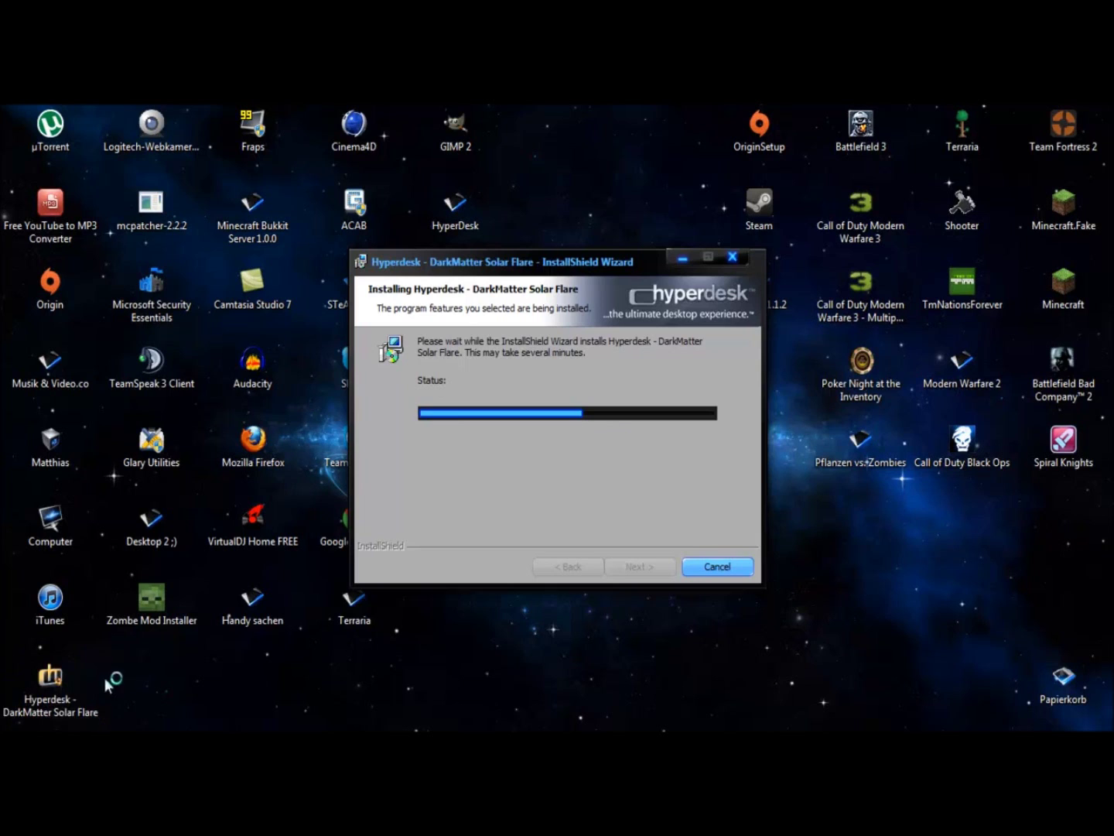
# Complete the installation wizard and place the Hyperdesk - DarkMatter Solar Flare desktop shortcut beside the installer, below the archive.
pyautogui.click(35, 702)
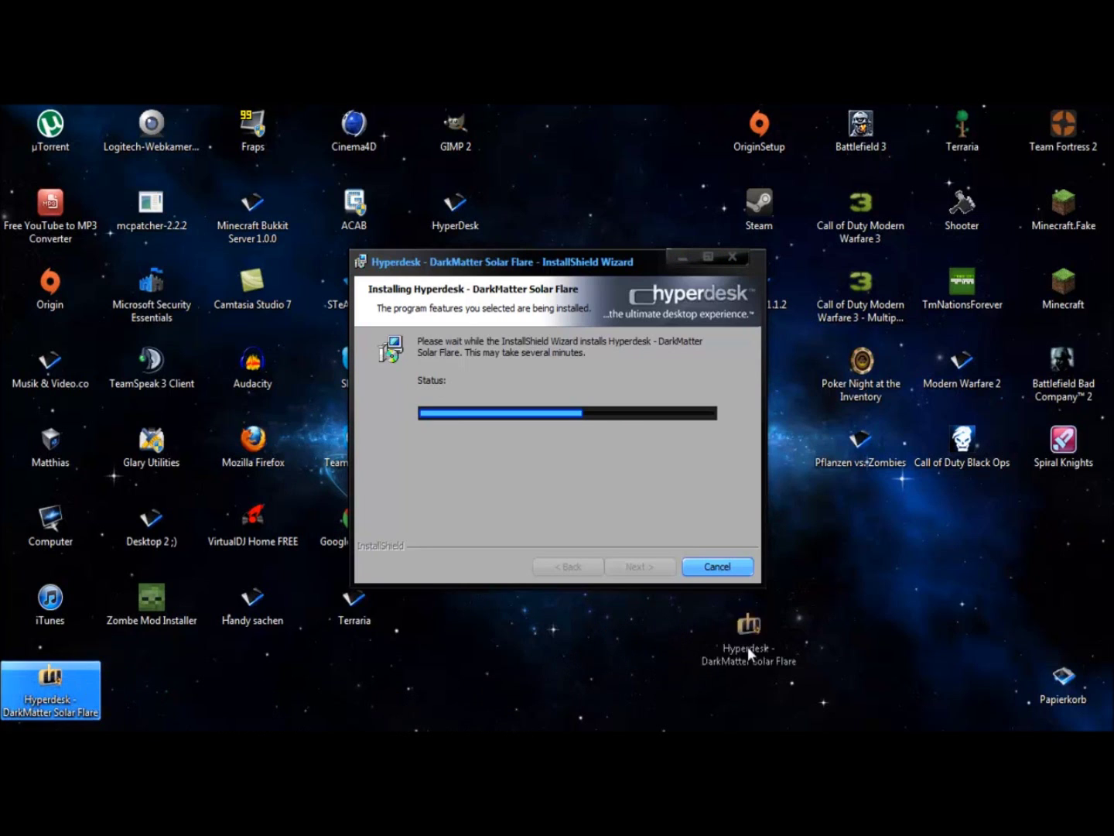
pyautogui.moveTo(748, 646); pyautogui.dragTo(751, 642)
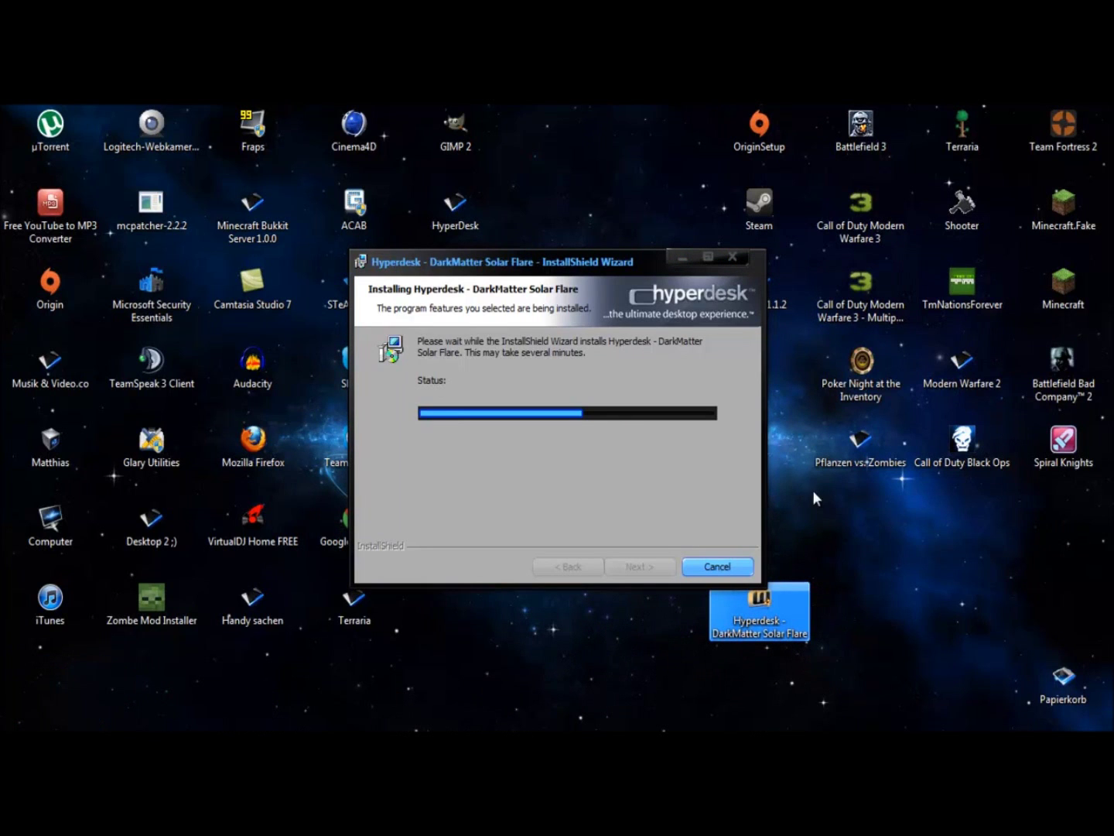
pyautogui.click(1095, 571)
pyautogui.click(641, 567)
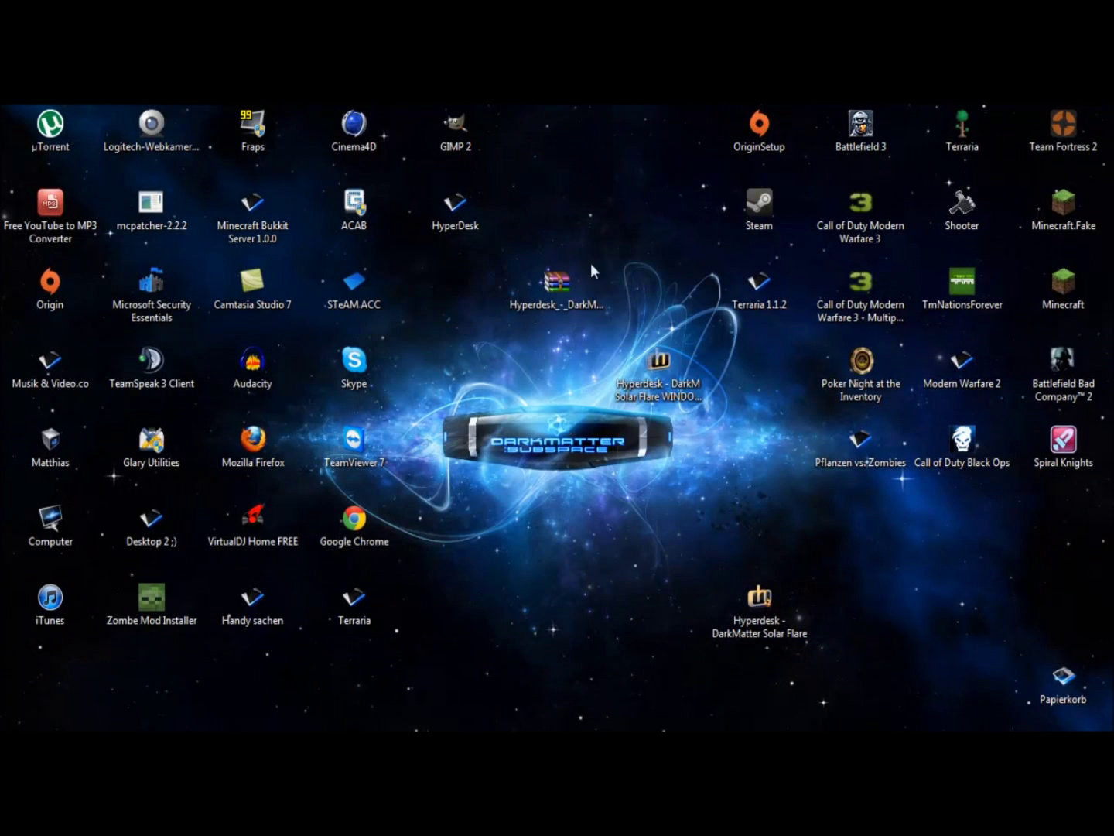
pyautogui.moveTo(759, 608); pyautogui.dragTo(556, 372)
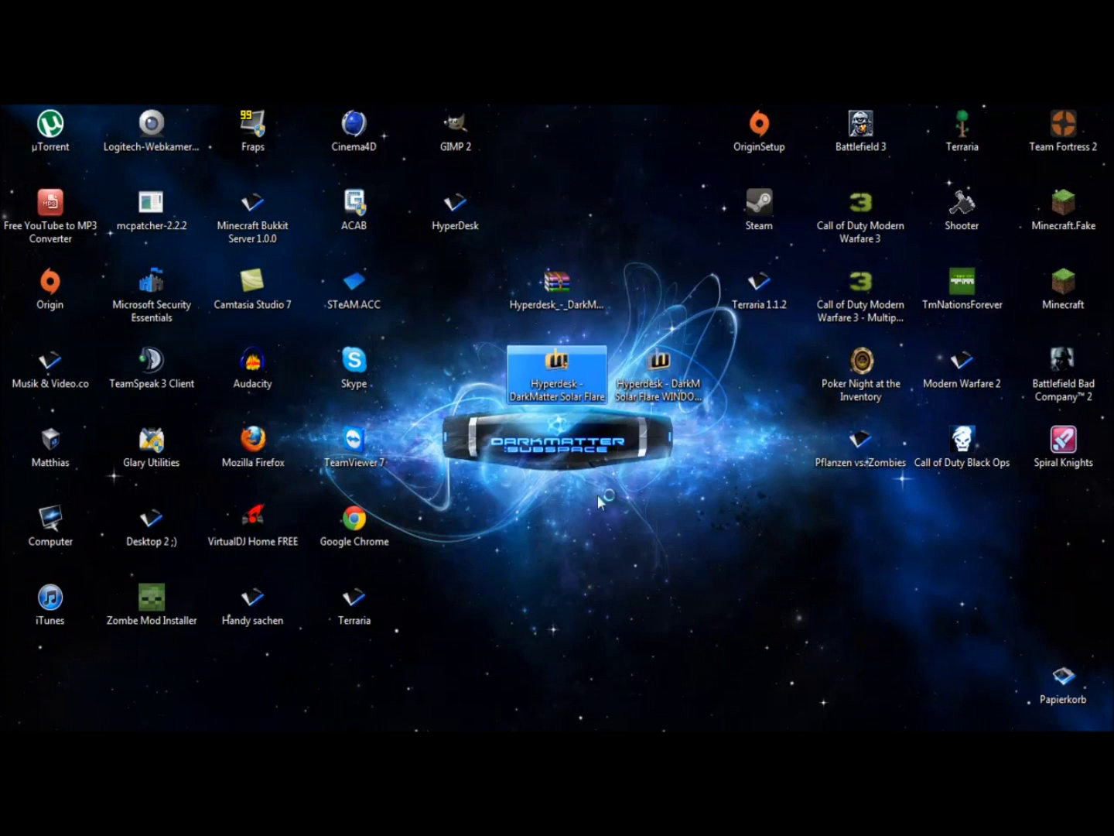
pyautogui.click(615, 592)
# Launch Hyperdesk - DarkMatter Solar Flare, apply the Hypersuite with all preselected components, then minimize Hyperdesk and close the media player.
pyautogui.doubleClick(594, 377)
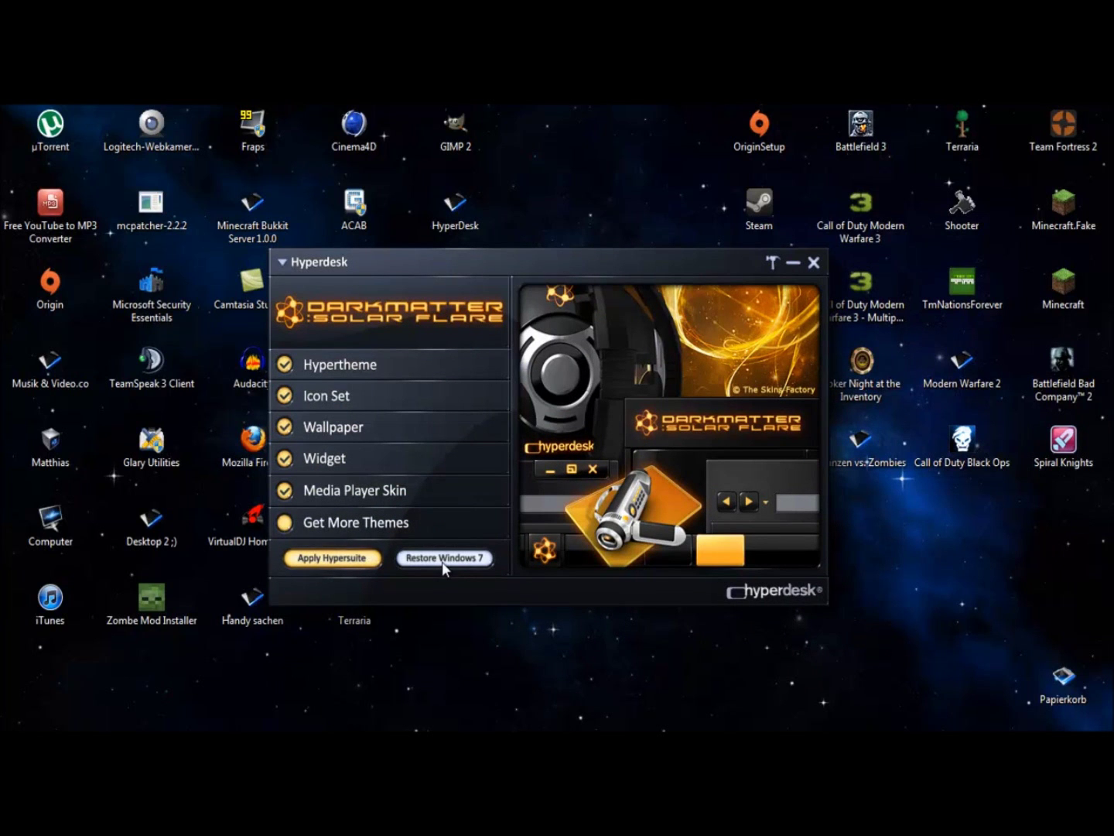
pyautogui.click(349, 558)
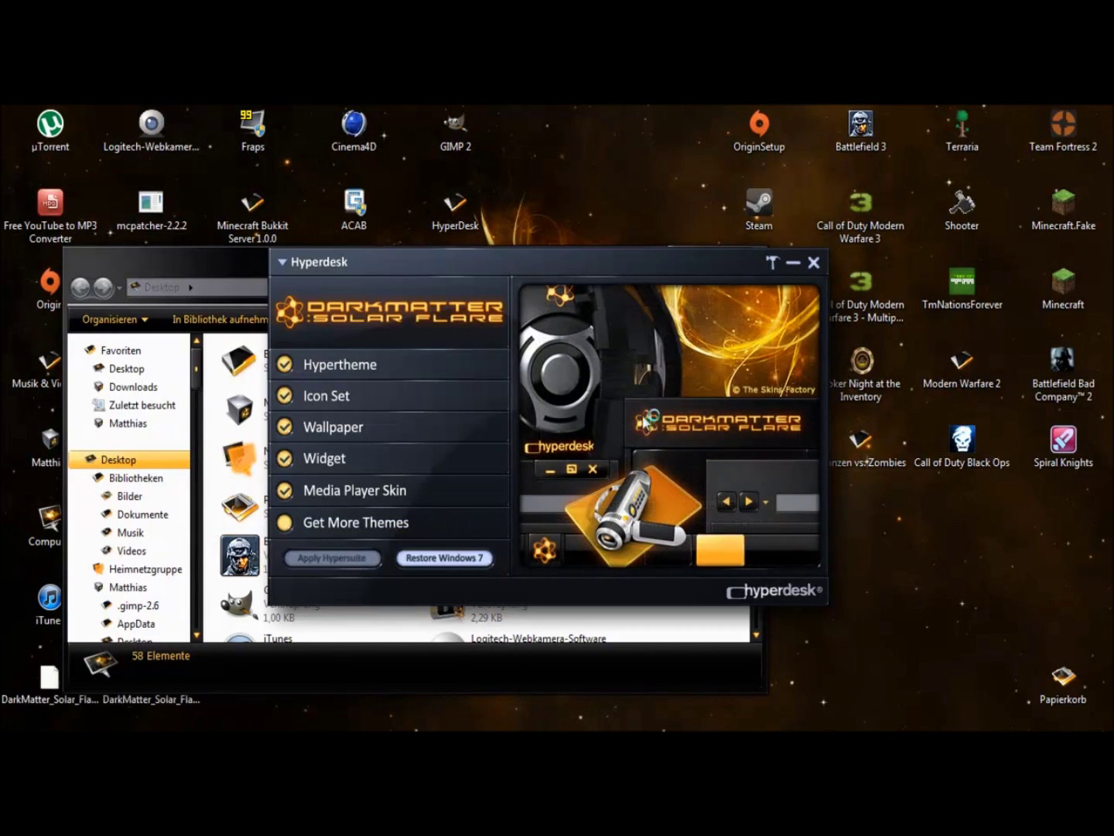
pyautogui.click(793, 265)
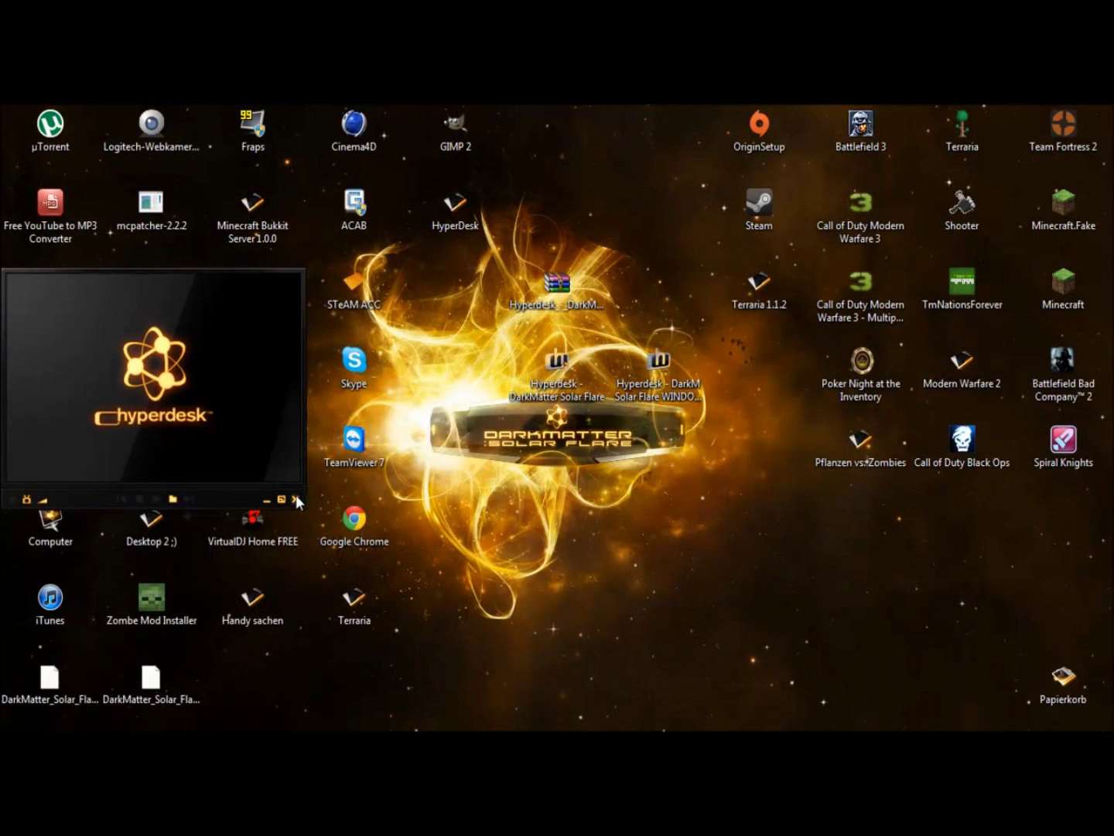
pyautogui.click(294, 498)
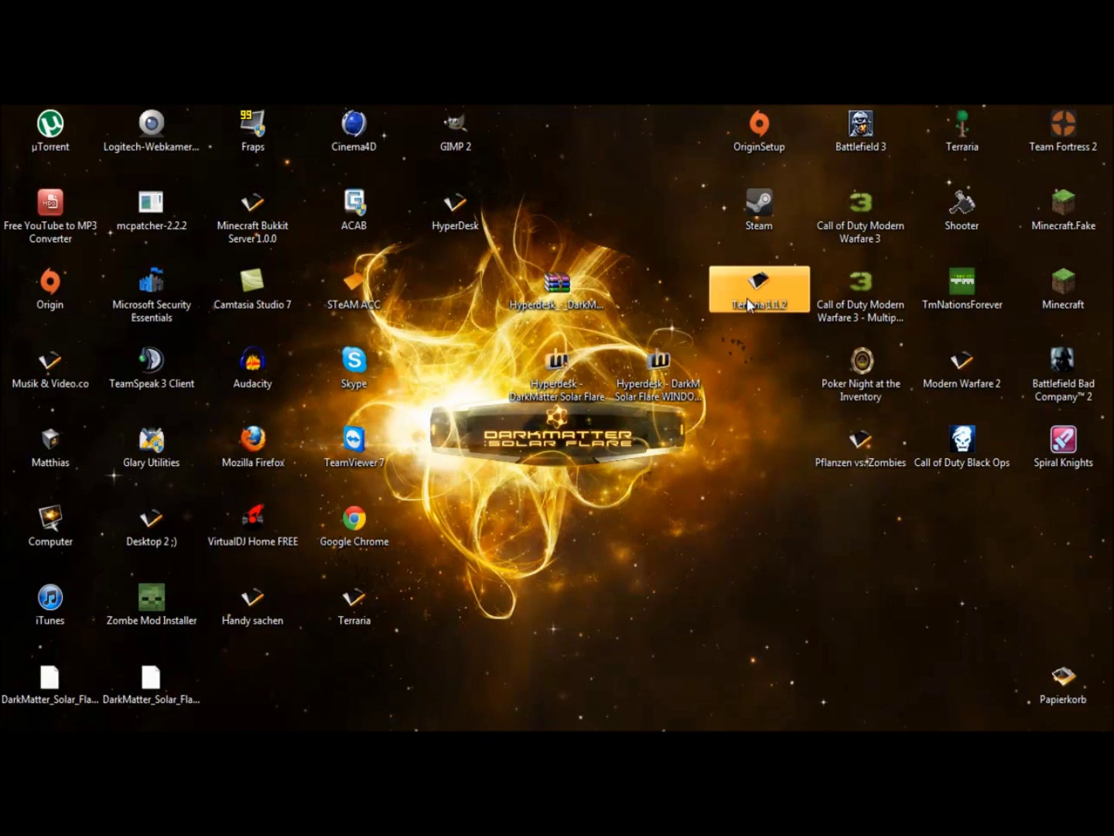
# Move the Solar Flare archive, installer, and shortcut into the HyperDesk folder on the desktop.
pyautogui.moveTo(674, 509); pyautogui.dragTo(536, 275)
pyautogui.moveTo(587, 315); pyautogui.dragTo(632, 439)
pyautogui.moveTo(709, 475); pyautogui.dragTo(497, 246)
pyautogui.moveTo(554, 291); pyautogui.dragTo(477, 233)
# Delete the two leftover DarkMatter_Solar_Flare files from the desktop and empty the Papierkorb.
pyautogui.moveTo(380, 693); pyautogui.dragTo(205, 700)
pyautogui.click(1064, 681)
pyautogui.rightClick(1064, 681)
pyautogui.click(1044, 604)
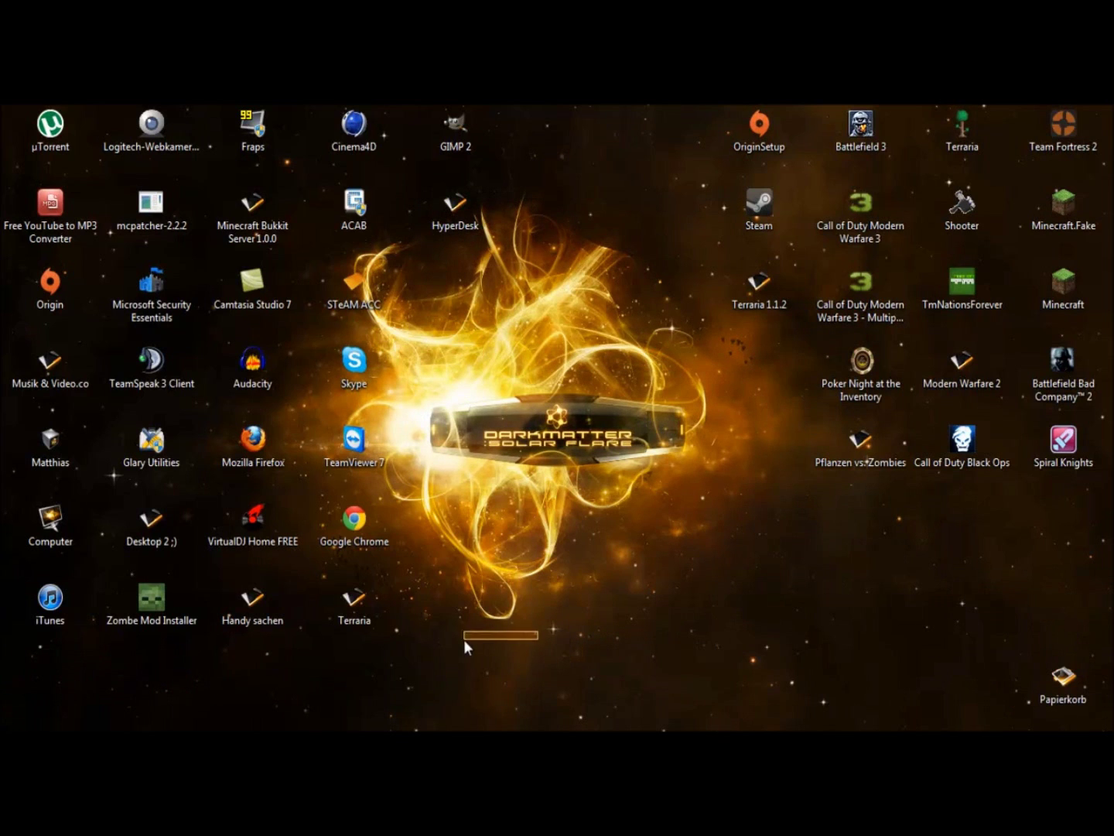
pyautogui.press('F10')
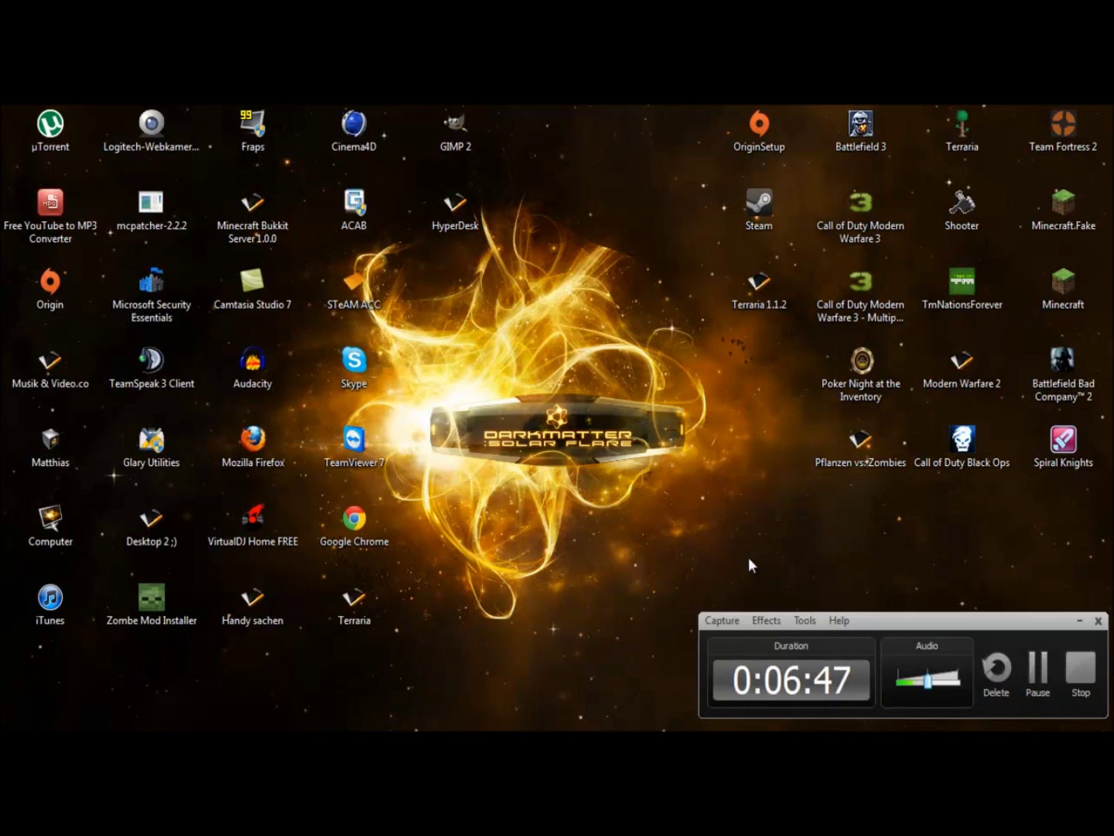
pyautogui.moveTo(985, 622); pyautogui.dragTo(1006, 630)
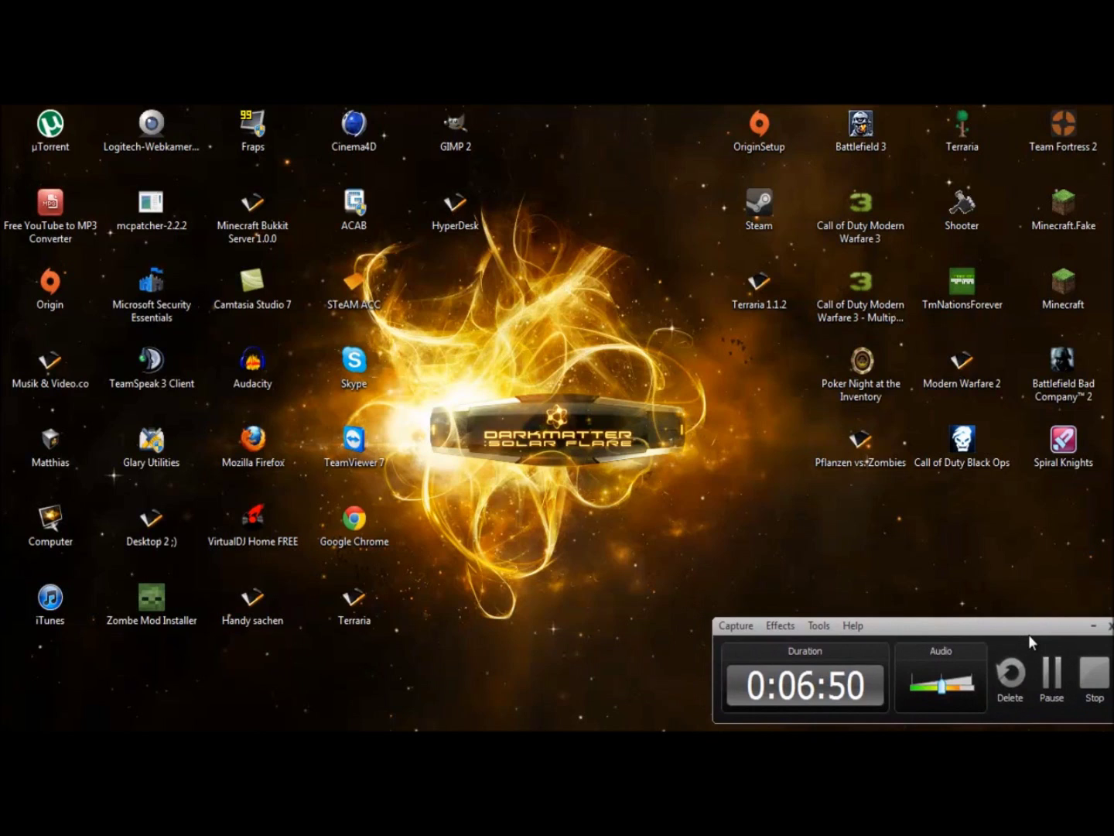